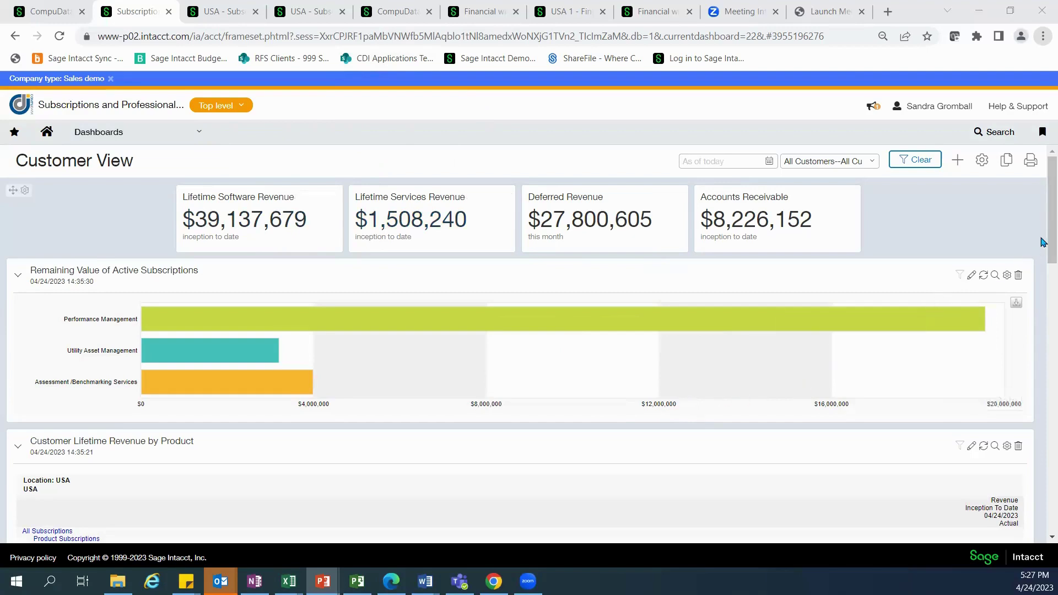
# Review the Lifetime Services Revenue split: 1,504,483 professional services and 3,758 billed
pyautogui.moveTo(1042, 242); pyautogui.dragTo(1042, 337)
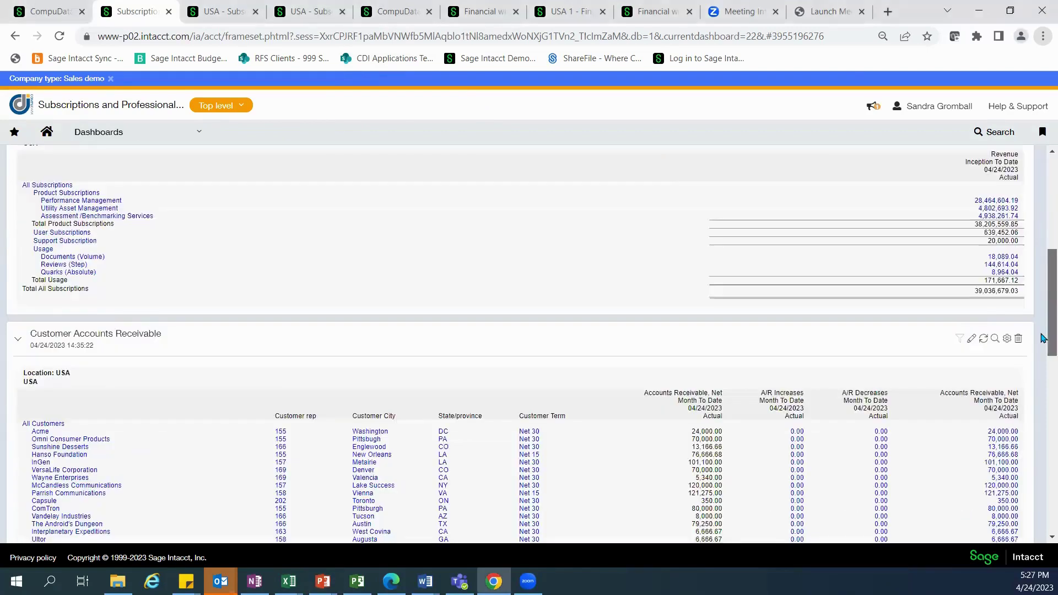
pyautogui.scroll(-1, 1042, 337)
pyautogui.scroll(7, 1043, 334)
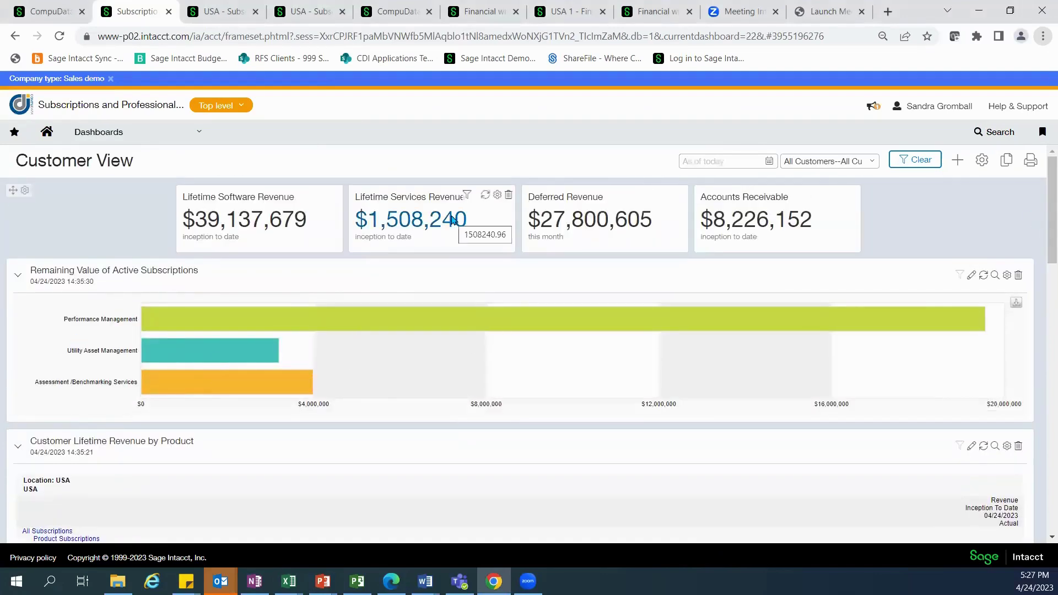
pyautogui.click(426, 223)
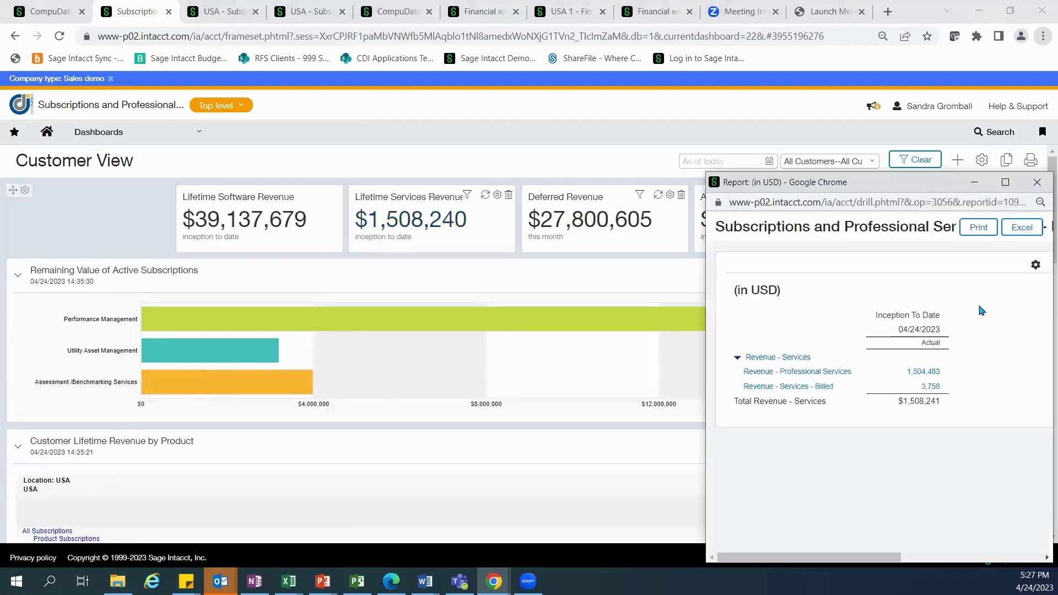
pyautogui.click(1037, 182)
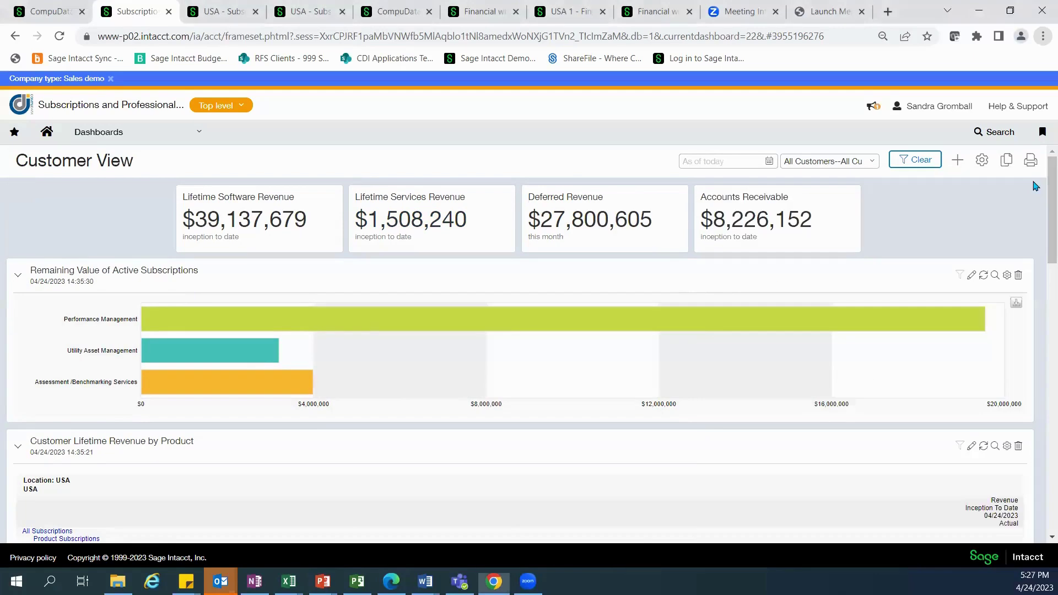
pyautogui.click(14, 130)
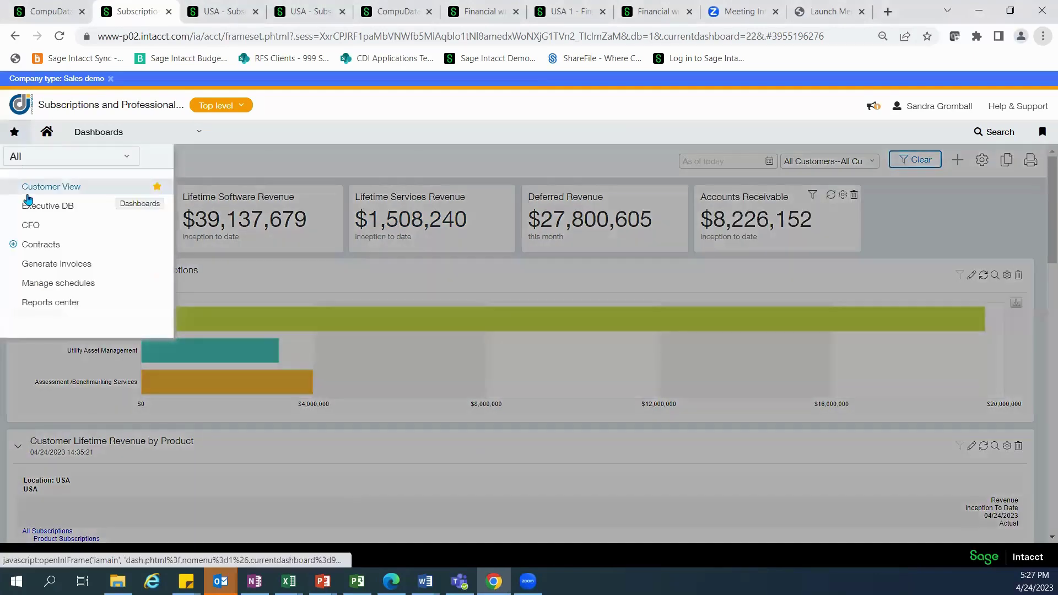
# Switch to the Executive DB dashboard and check the Customer Count 705 breakdown
pyautogui.click(32, 210)
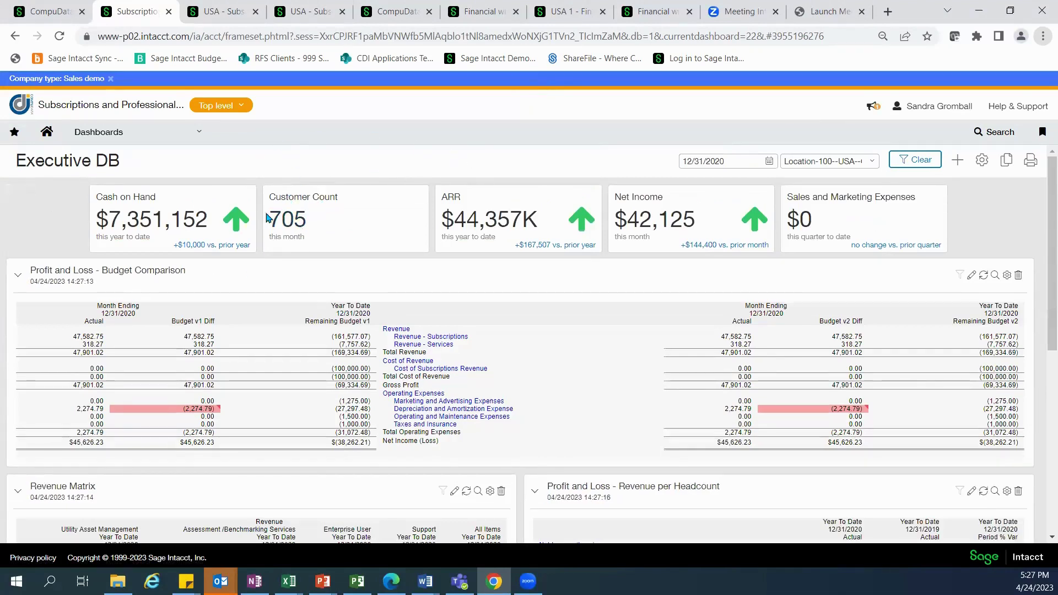
pyautogui.click(287, 220)
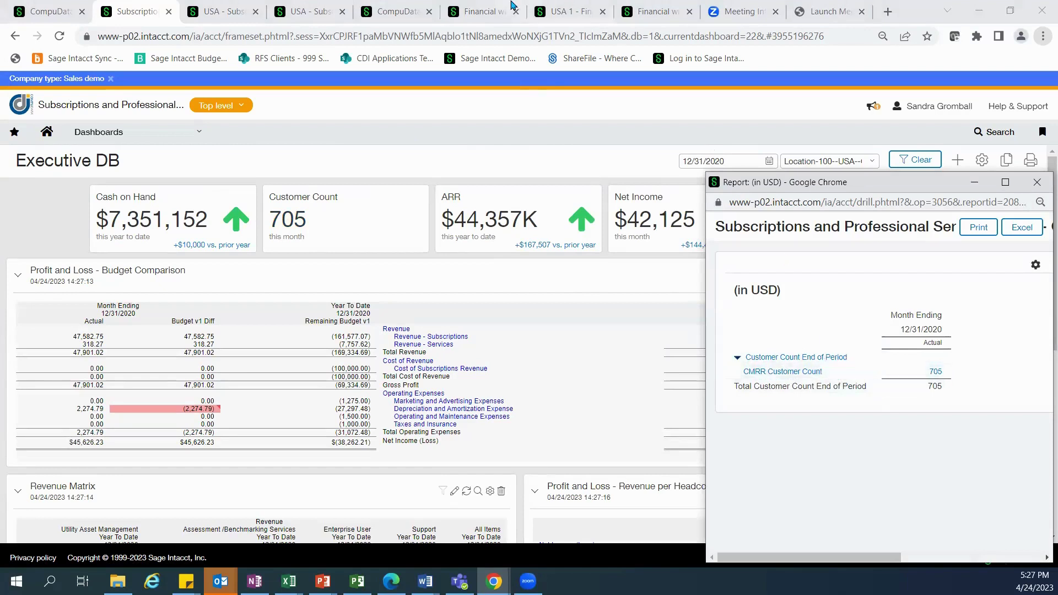
pyautogui.click(1037, 183)
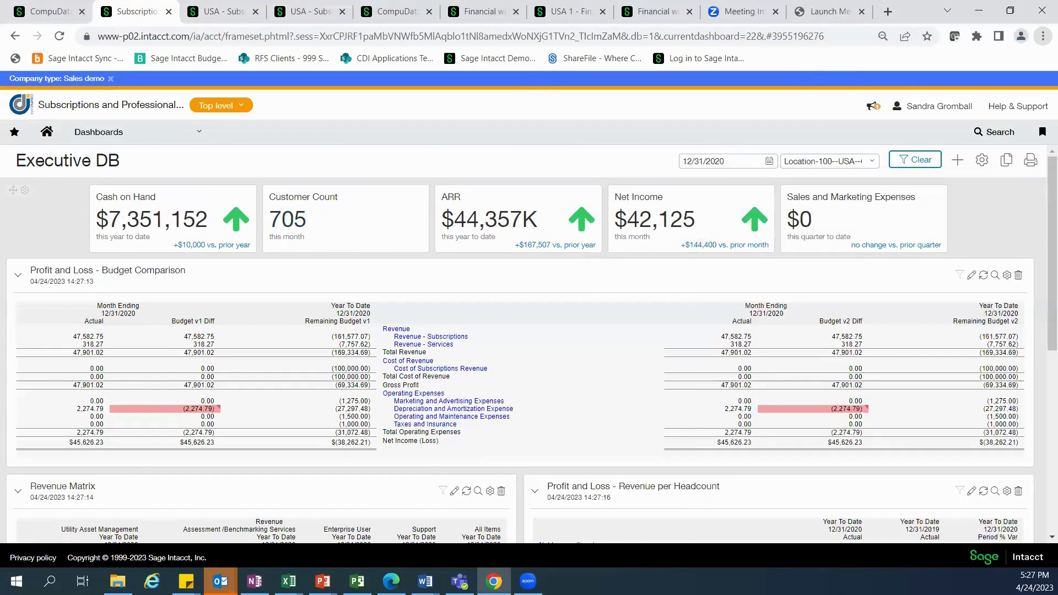
# Scroll through Executive DB metrics: revenue per employee 1,553.53, per salesperson 7,697.03
pyautogui.scroll(-2, 1043, 241)
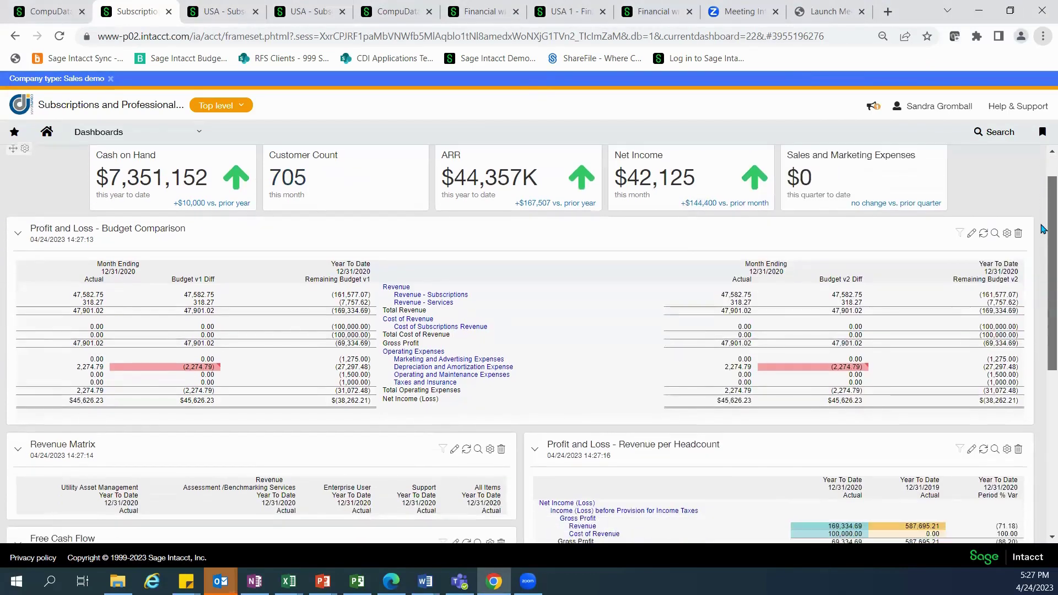
pyautogui.scroll(-3, 1043, 241)
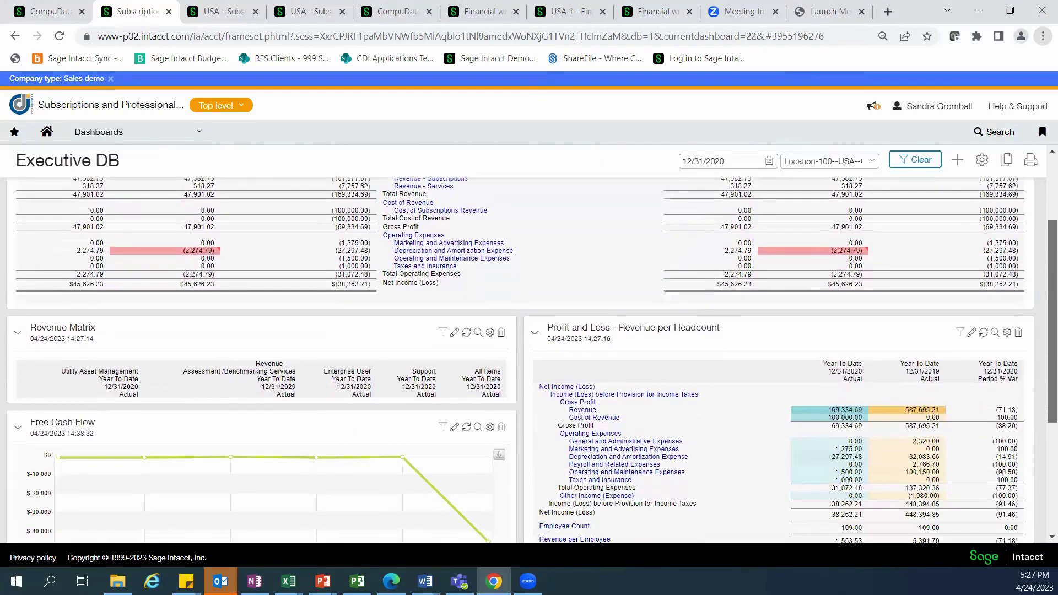
pyautogui.scroll(-1, 1043, 240)
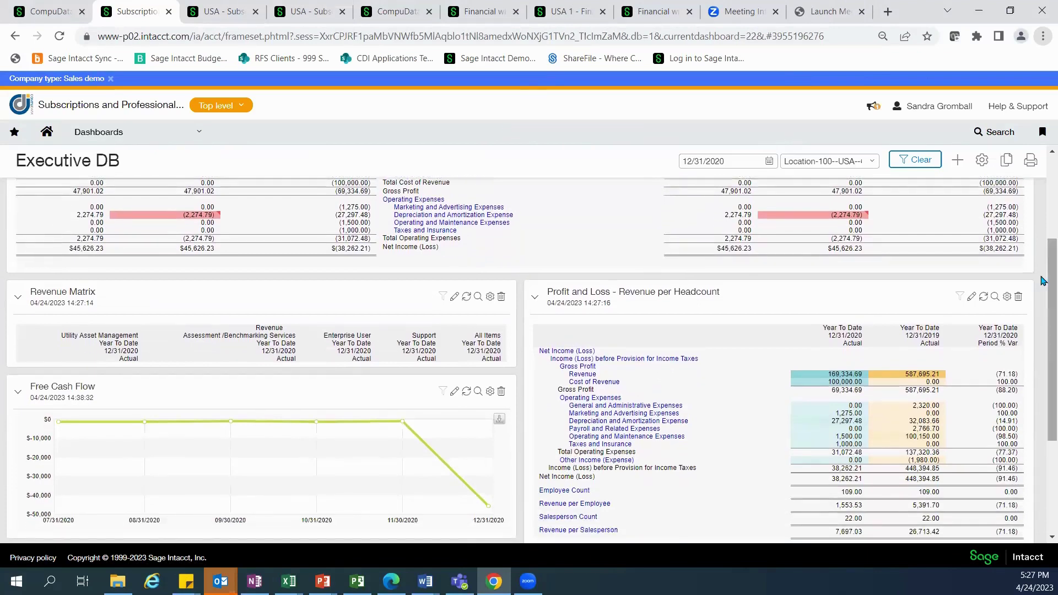
pyautogui.scroll(-1, 1043, 306)
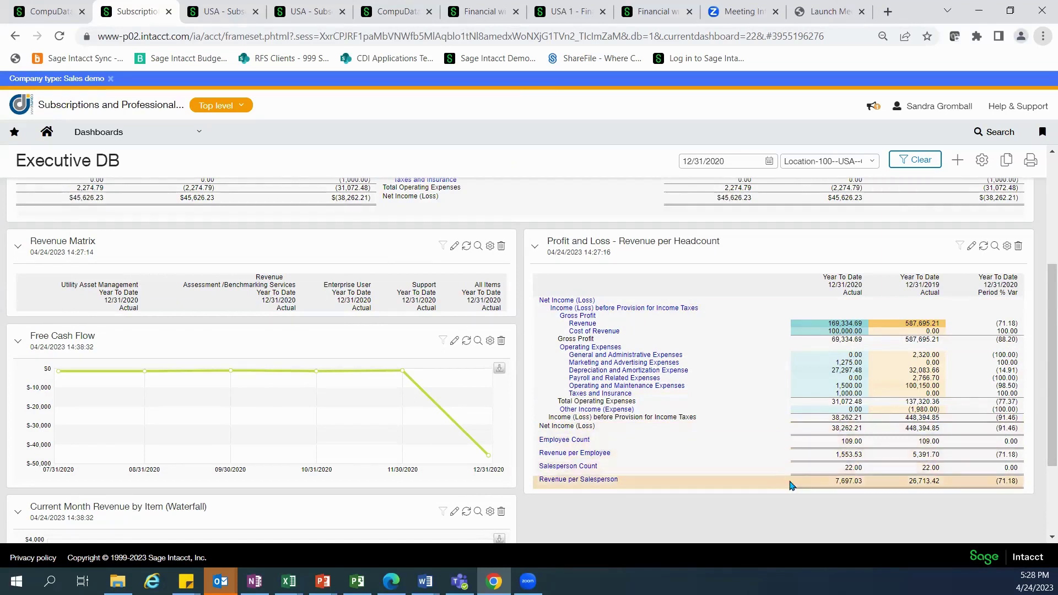
pyautogui.click(15, 135)
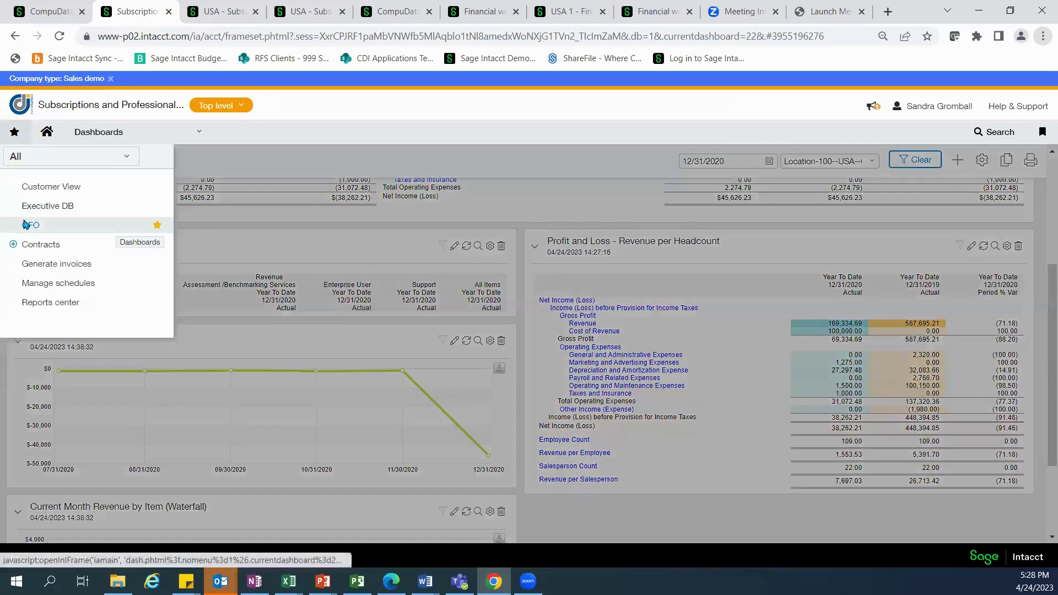
# Look over the CFO dashboard, then go to the USA Reports center with Contracts reports
pyautogui.click(26, 158)
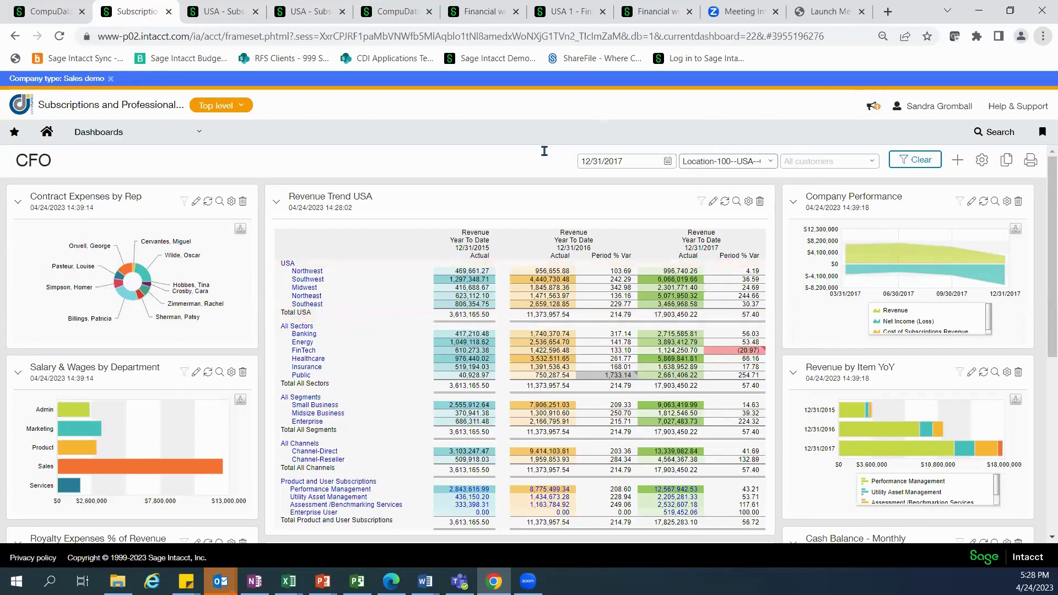
pyautogui.click(224, 15)
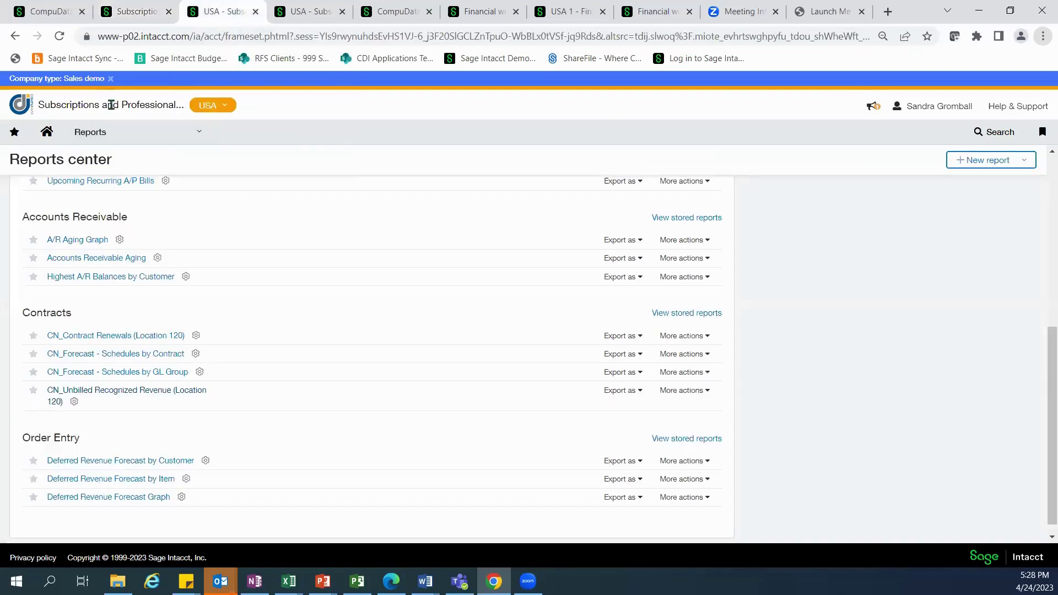
# From the Contracts list, edit CN0440 (325,000.00 total, 225,000.00 billed)
pyautogui.moveTo(46, 139)
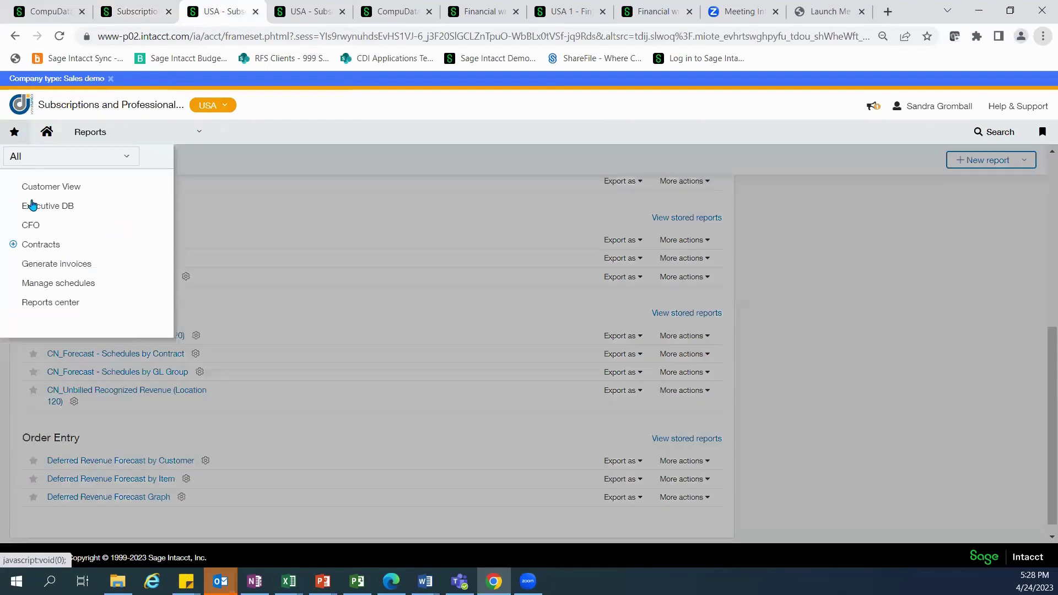
pyautogui.click(41, 244)
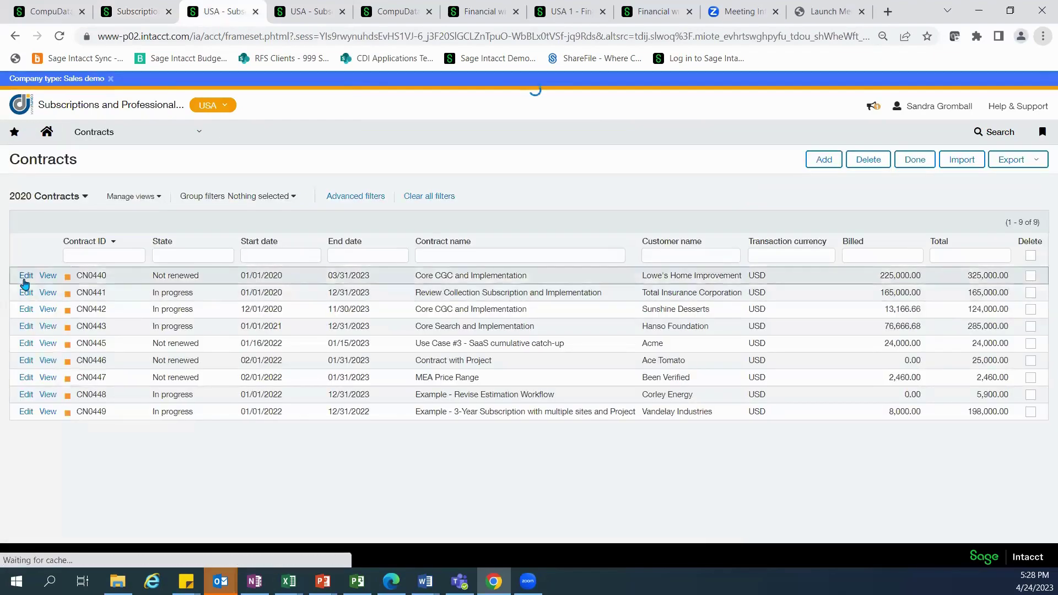
pyautogui.click(26, 277)
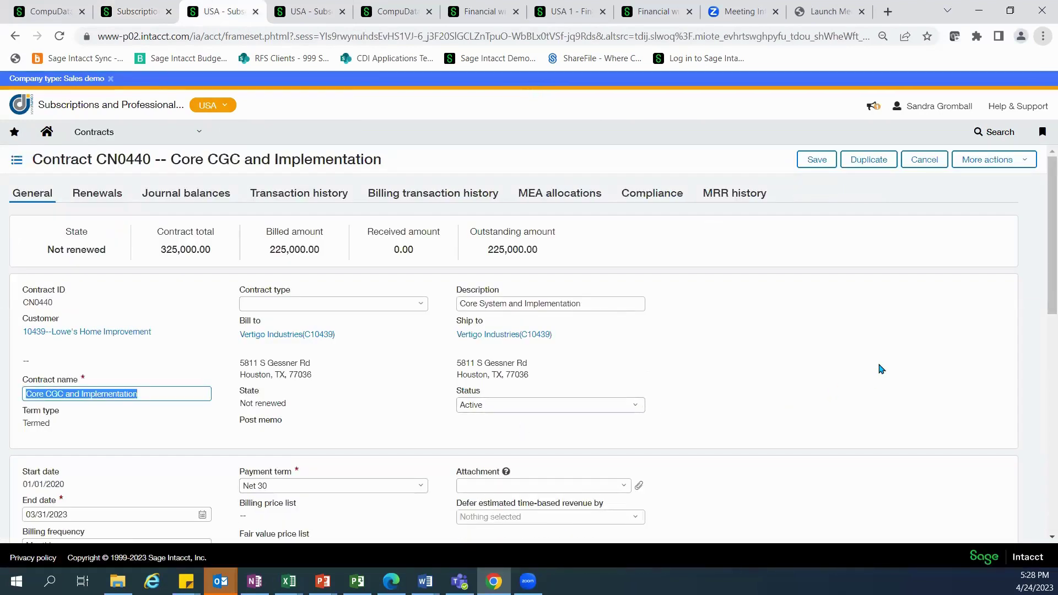
# Keep Monthly billing frequency and view renewals: 60 days, 10 pct discount, 12-month term
pyautogui.scroll(-3, 576, 299)
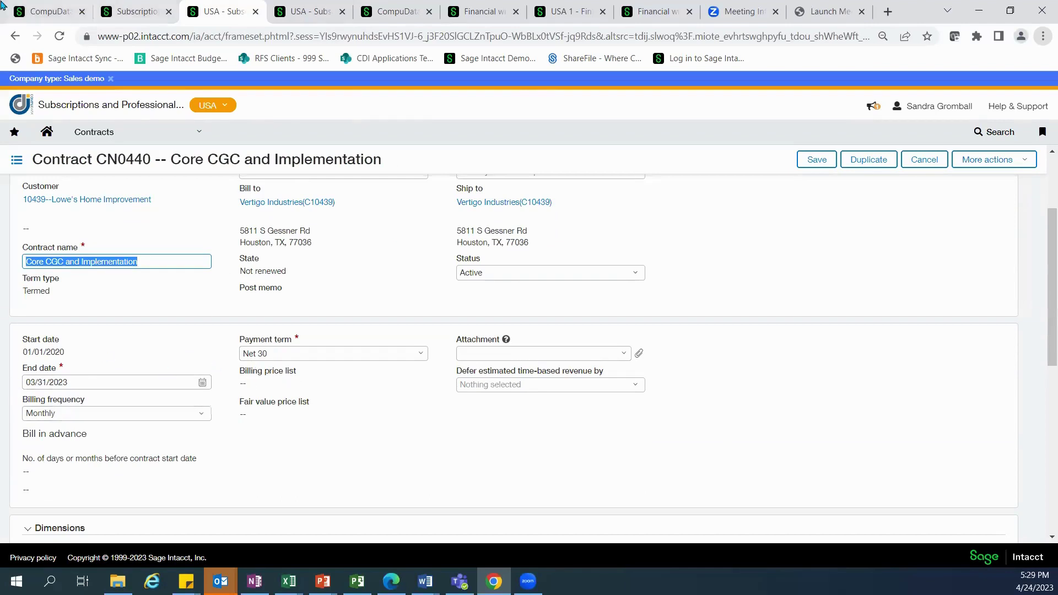
pyautogui.click(200, 414)
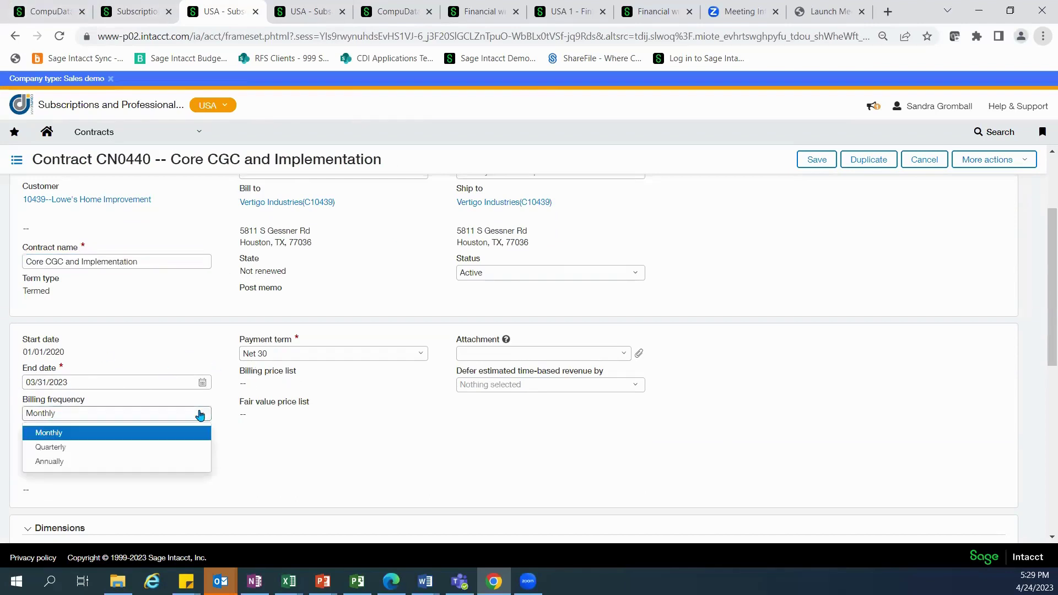
pyautogui.click(200, 414)
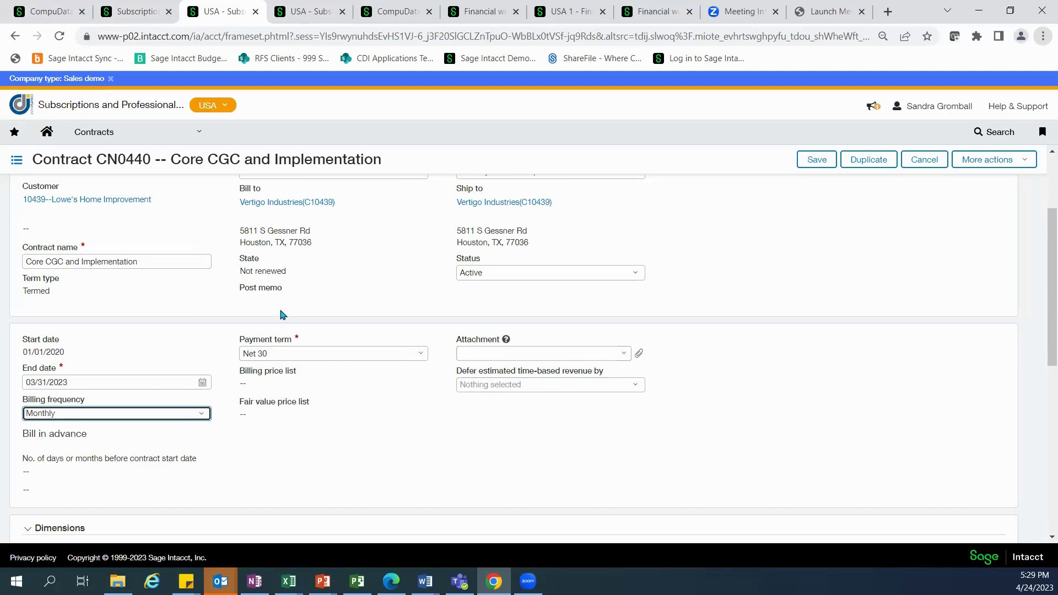
pyautogui.scroll(3, 282, 314)
pyautogui.click(113, 194)
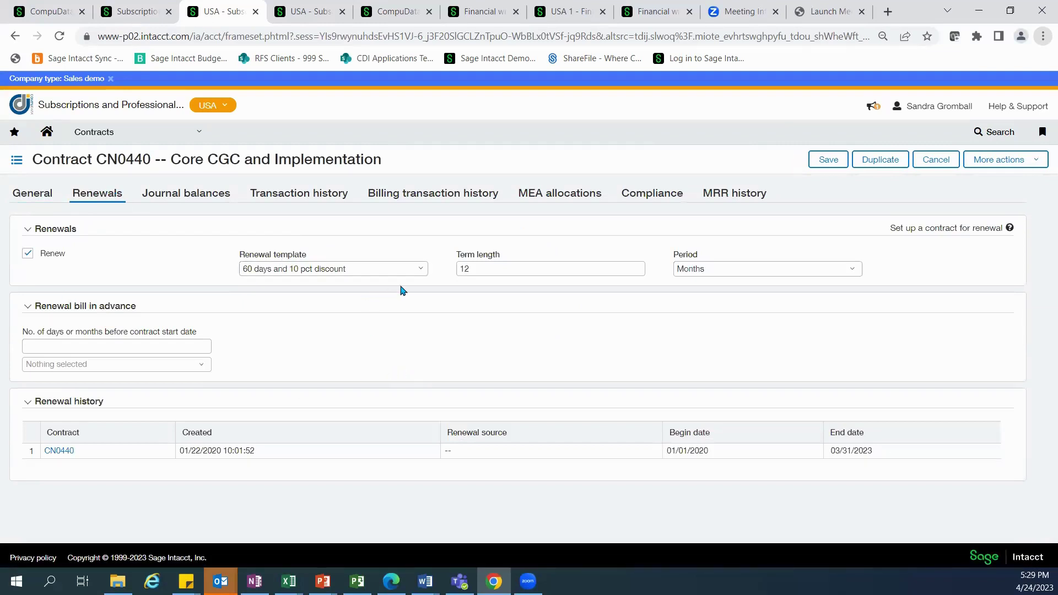
# Check renewal templates unchanged, then view balances: 100,000.00 unbilled, 225,000.00 billed deferred revenue
pyautogui.click(421, 272)
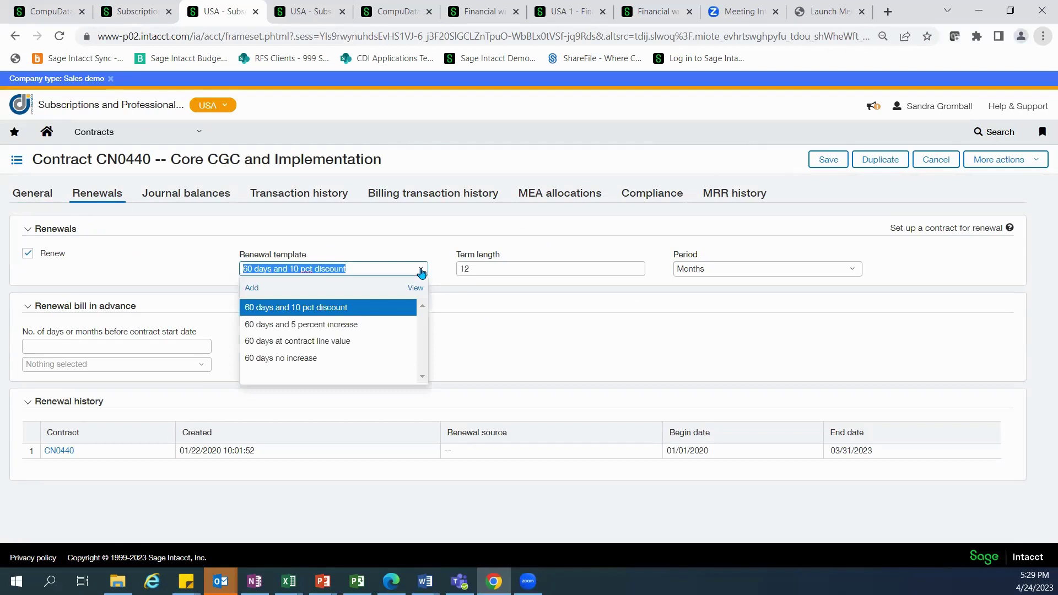
pyautogui.click(421, 273)
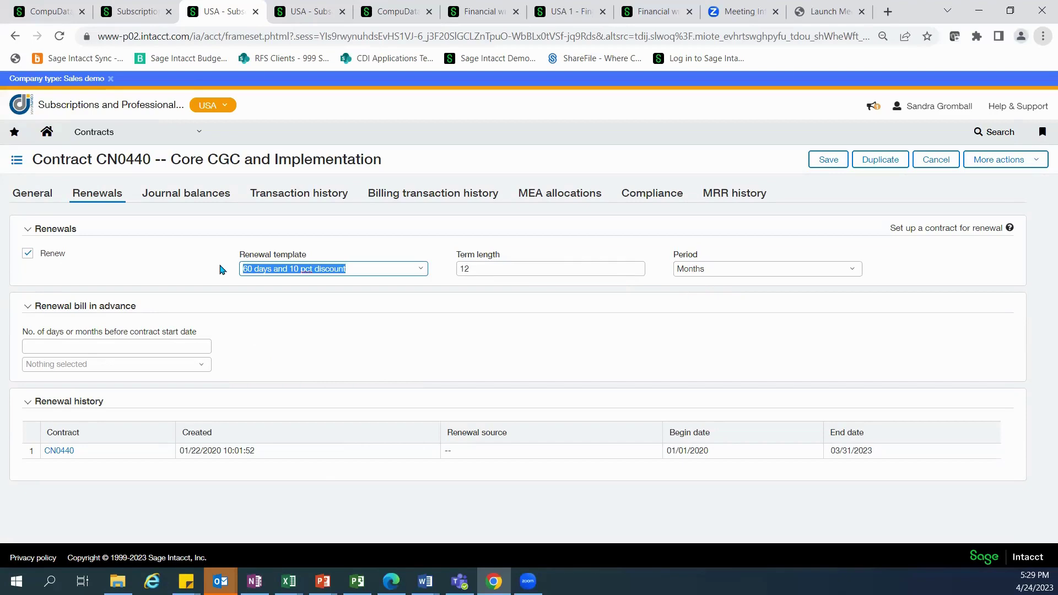
pyautogui.click(197, 199)
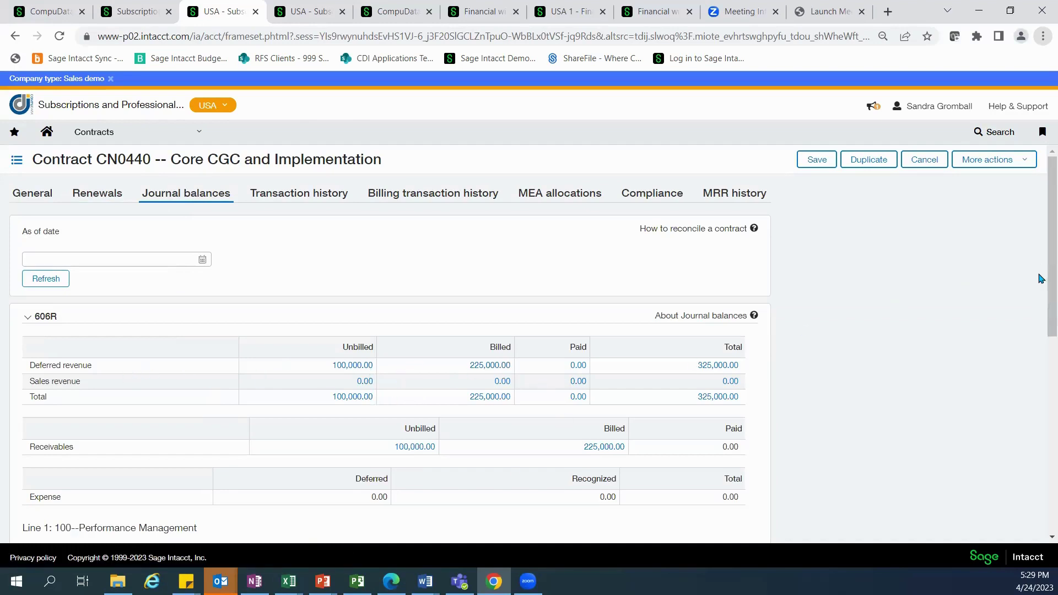
# Review CN0440's transaction history, two billing invoices and compliance checklist, then return to General
pyautogui.moveTo(1043, 297); pyautogui.dragTo(1043, 215)
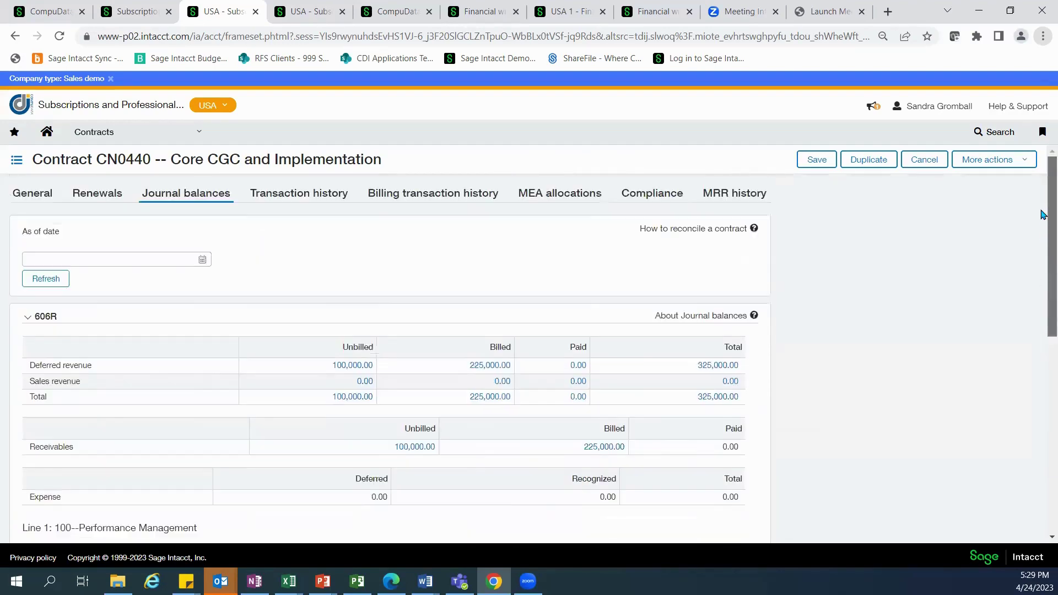
pyautogui.click(289, 194)
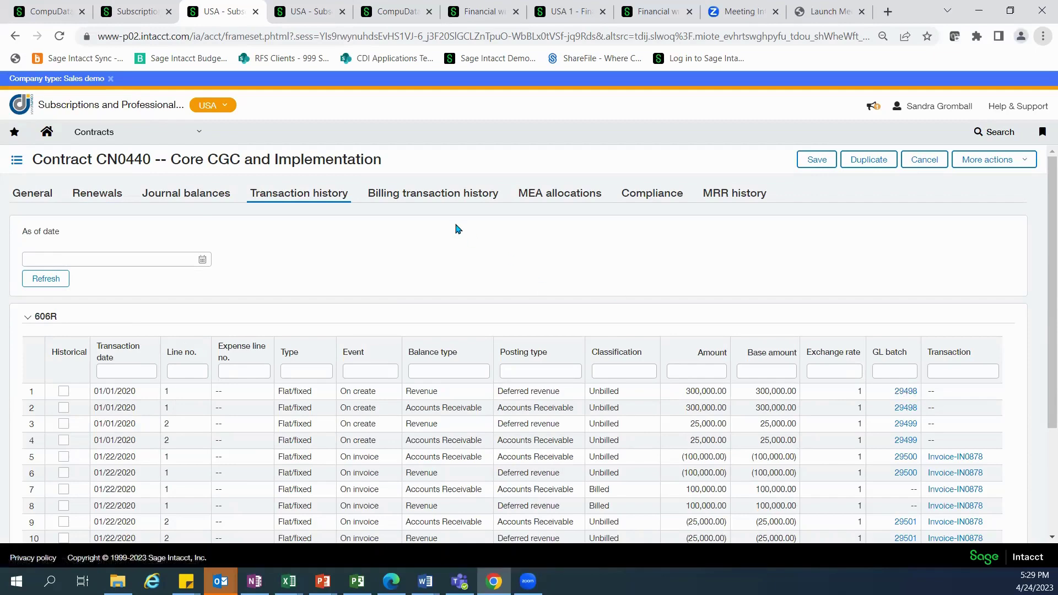
pyautogui.click(434, 193)
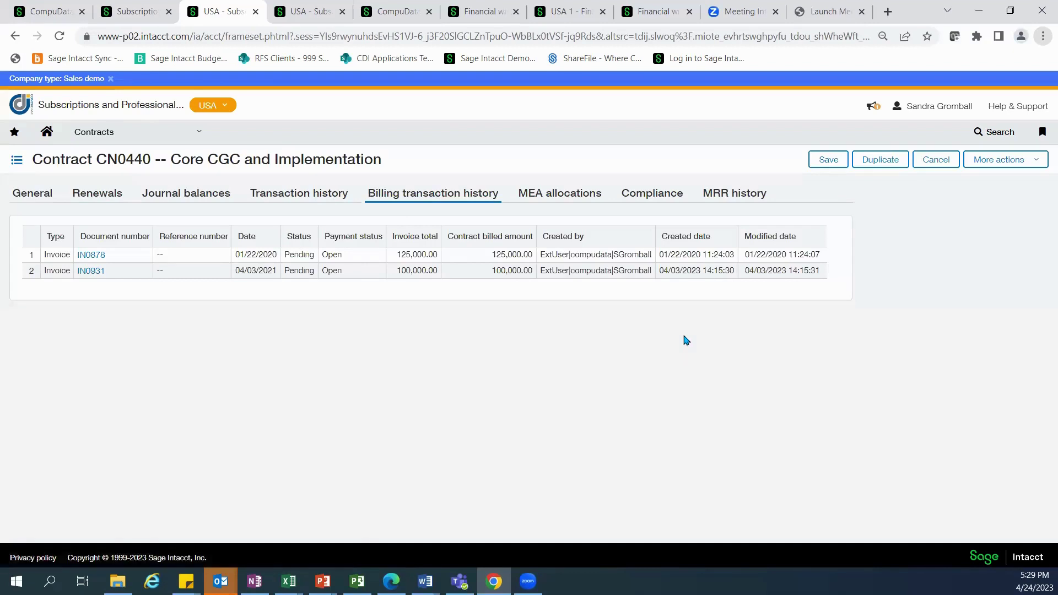
pyautogui.click(645, 200)
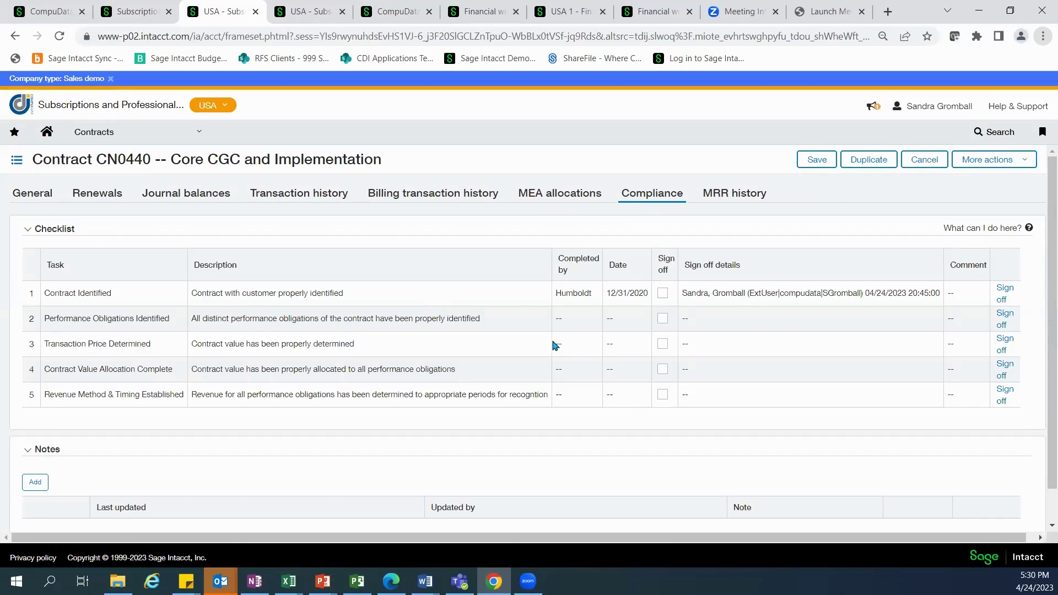
pyautogui.click(49, 193)
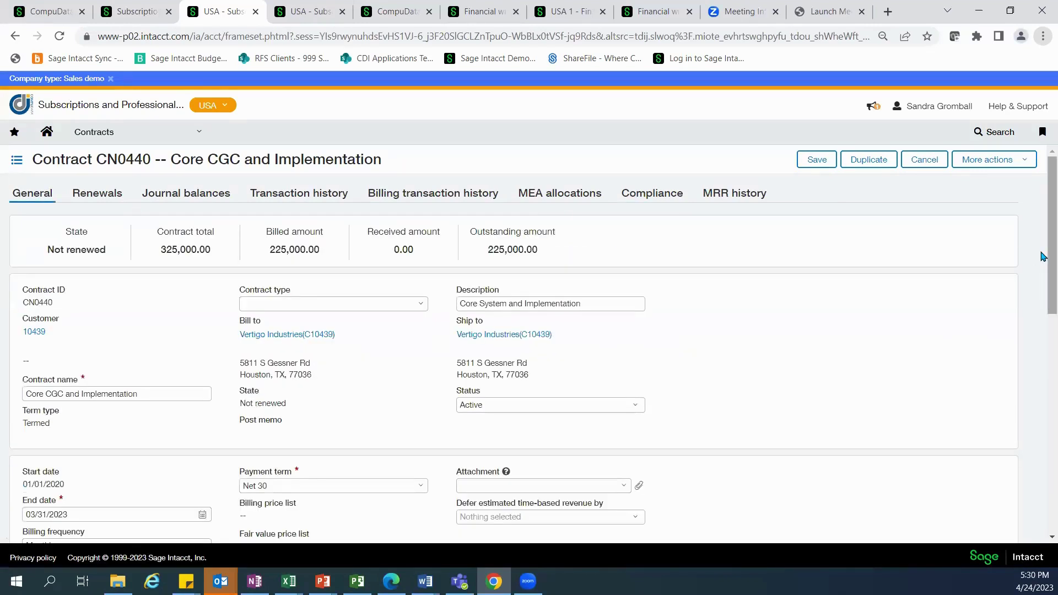
# Review the billing schedule for contract line 1
pyautogui.moveTo(1043, 257); pyautogui.dragTo(1043, 448)
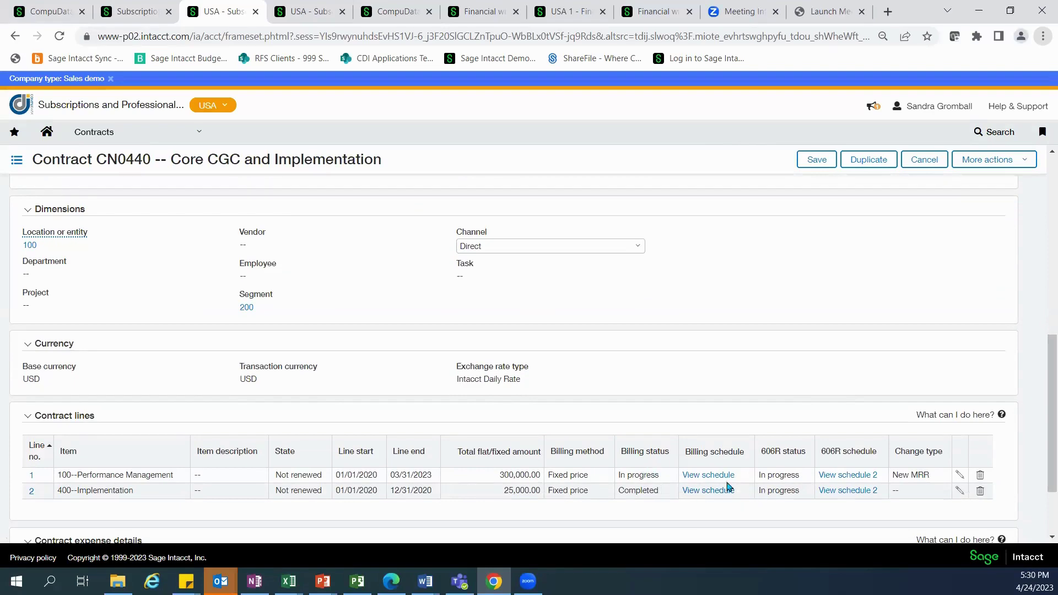
pyautogui.click(693, 476)
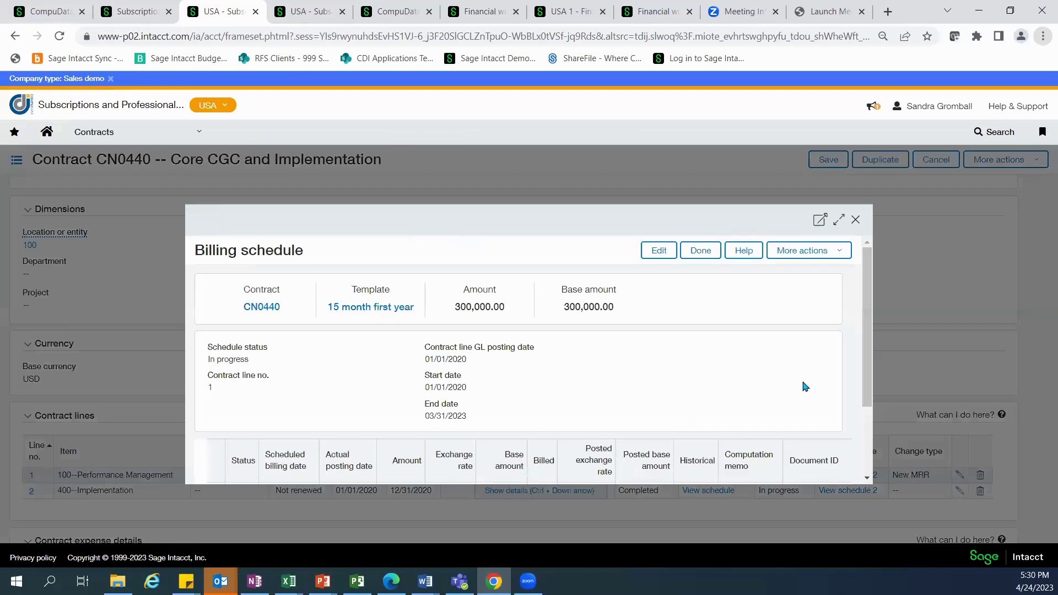
pyautogui.moveTo(863, 389); pyautogui.dragTo(864, 455)
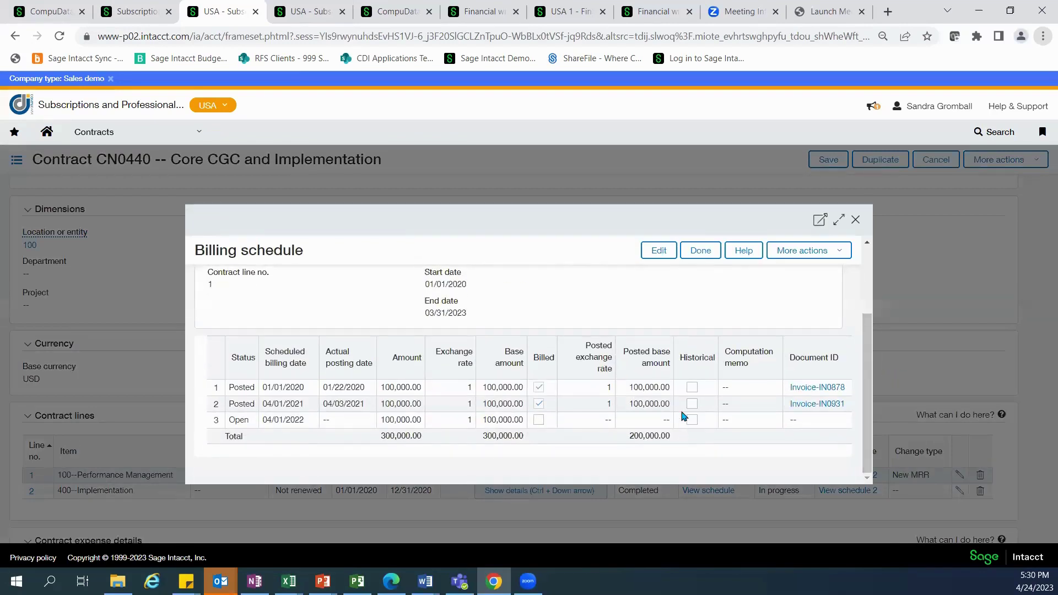
pyautogui.click(699, 252)
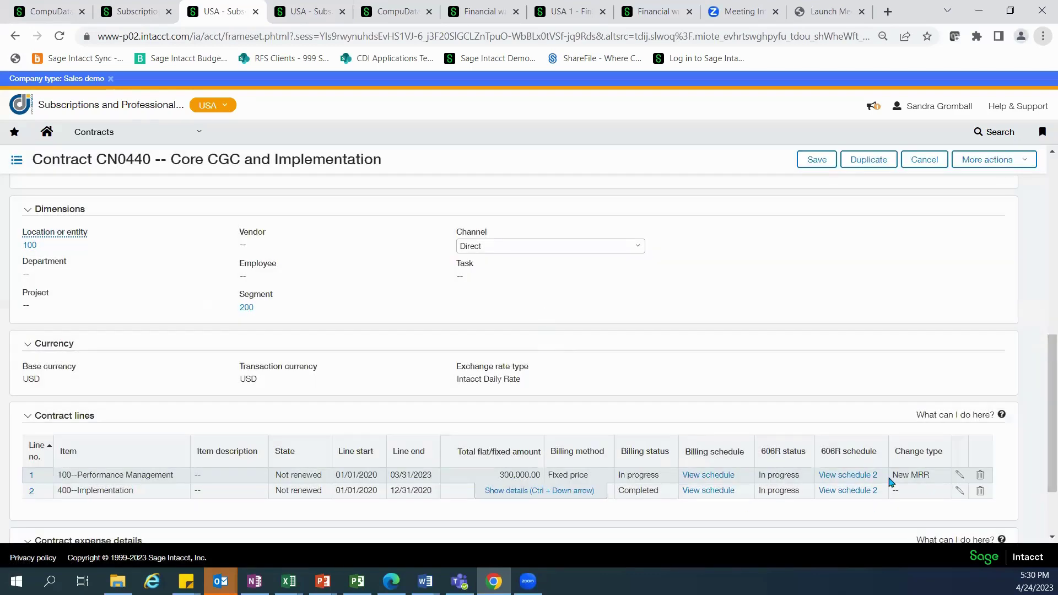
# Review line 1's 300,000.00 606R daily revenue schedule full-page, then exit the contract without saving
pyautogui.click(845, 476)
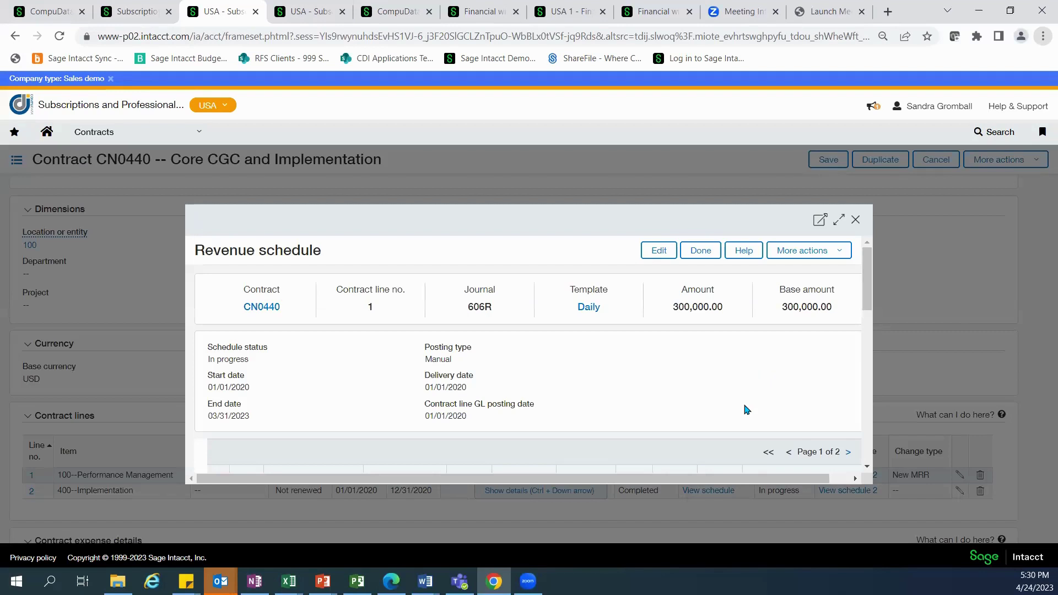
pyautogui.click(839, 221)
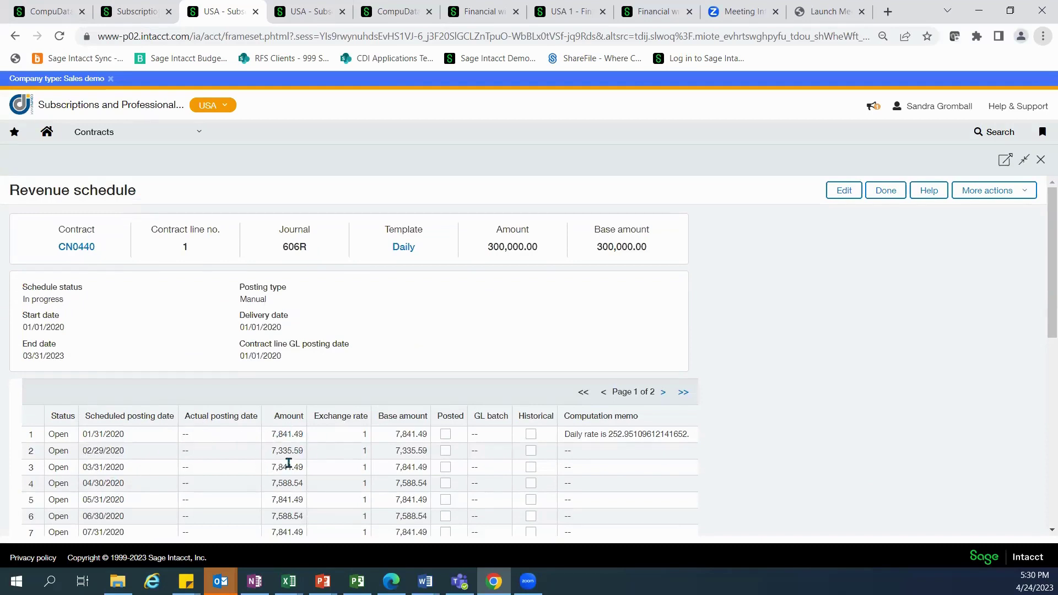
pyautogui.click(880, 193)
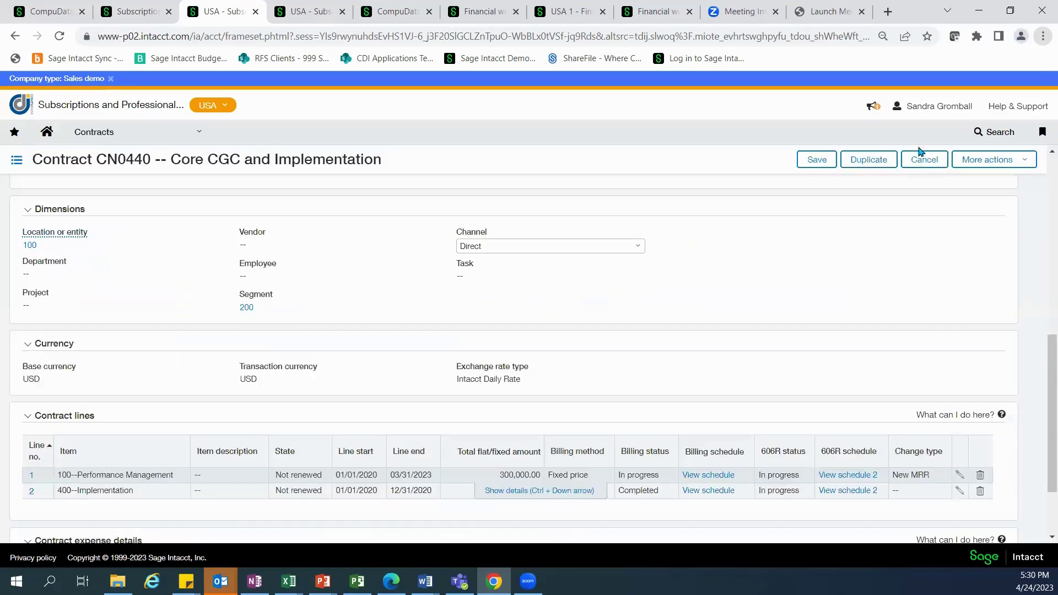
pyautogui.click(924, 159)
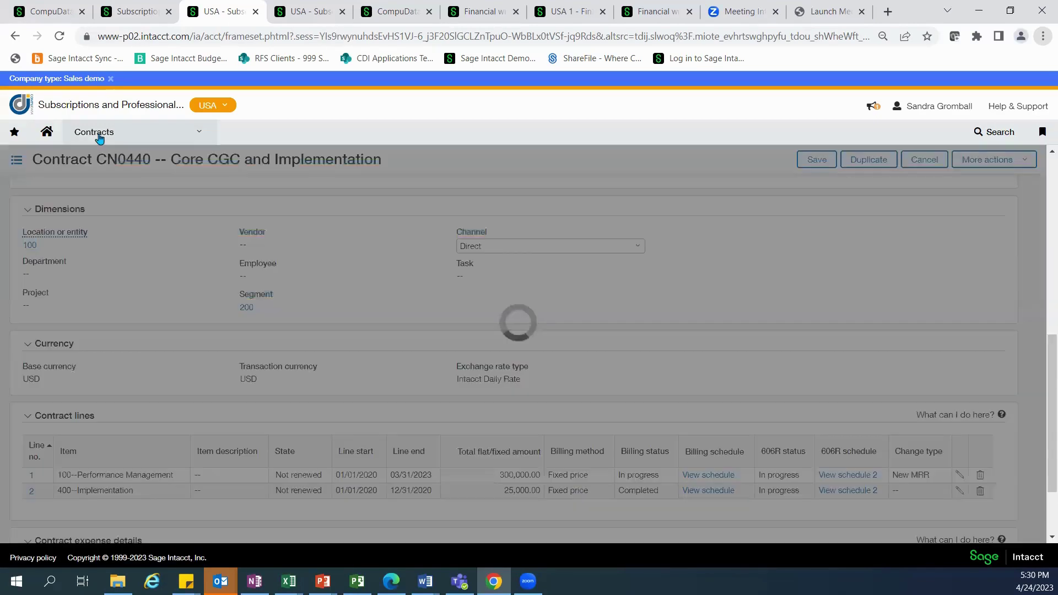
pyautogui.click(15, 133)
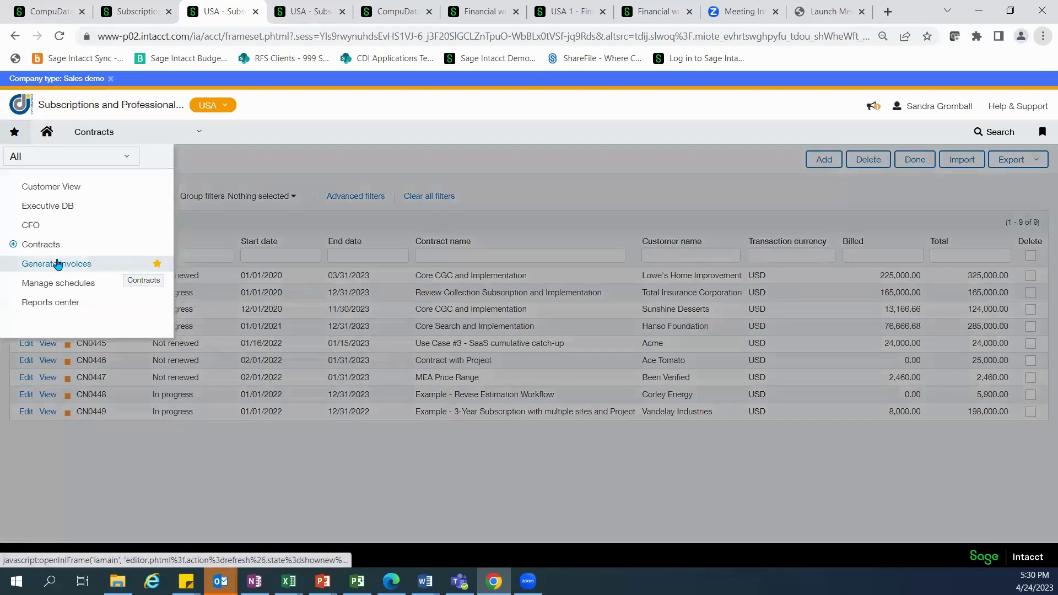
# Start an invoice run limited to the Region-Northwest customer group
pyautogui.click(61, 264)
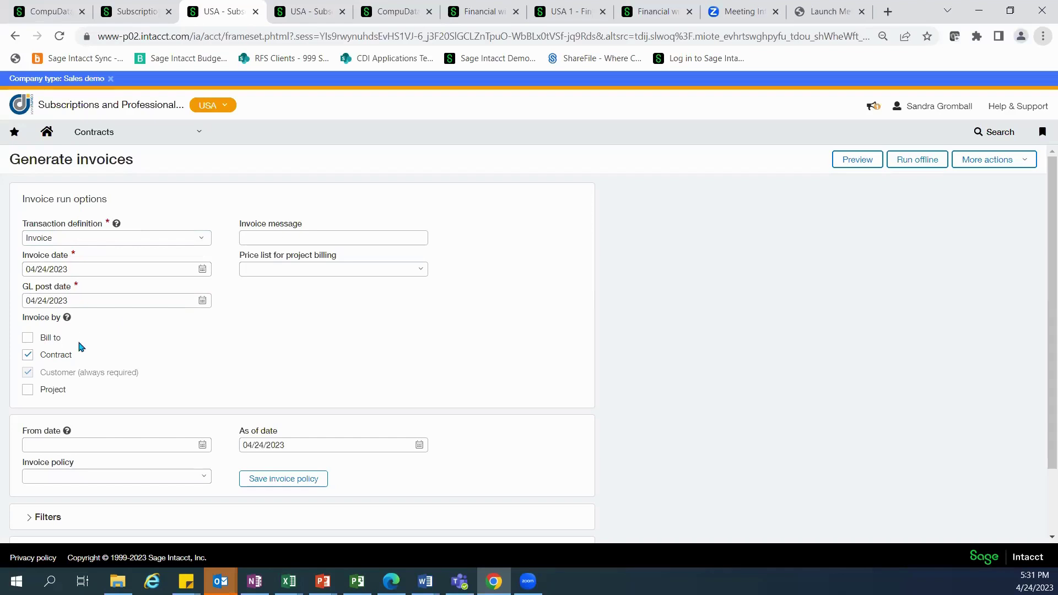
pyautogui.scroll(-3, 345, 363)
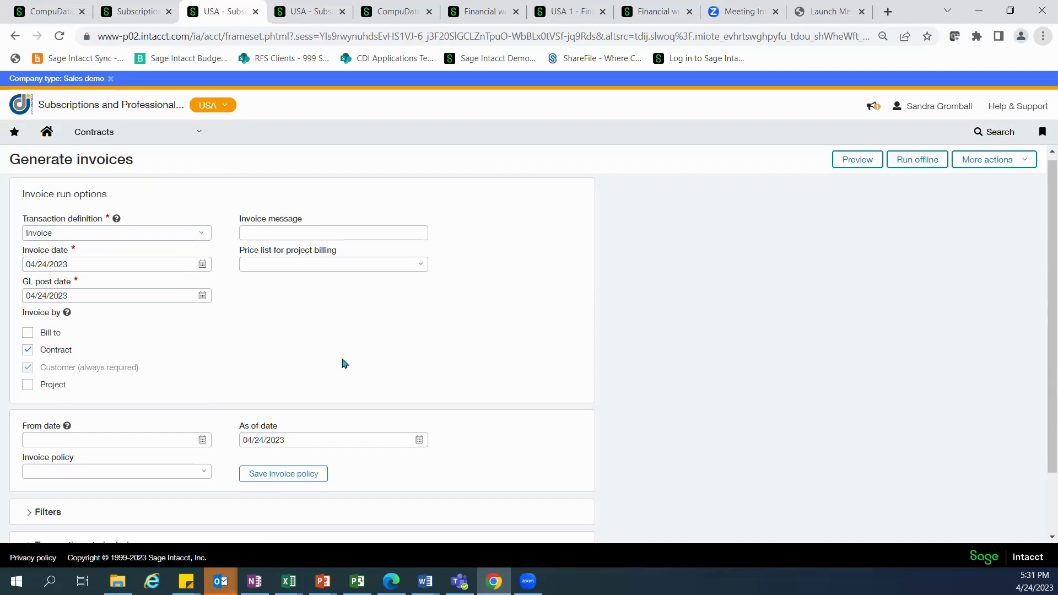
pyautogui.click(29, 439)
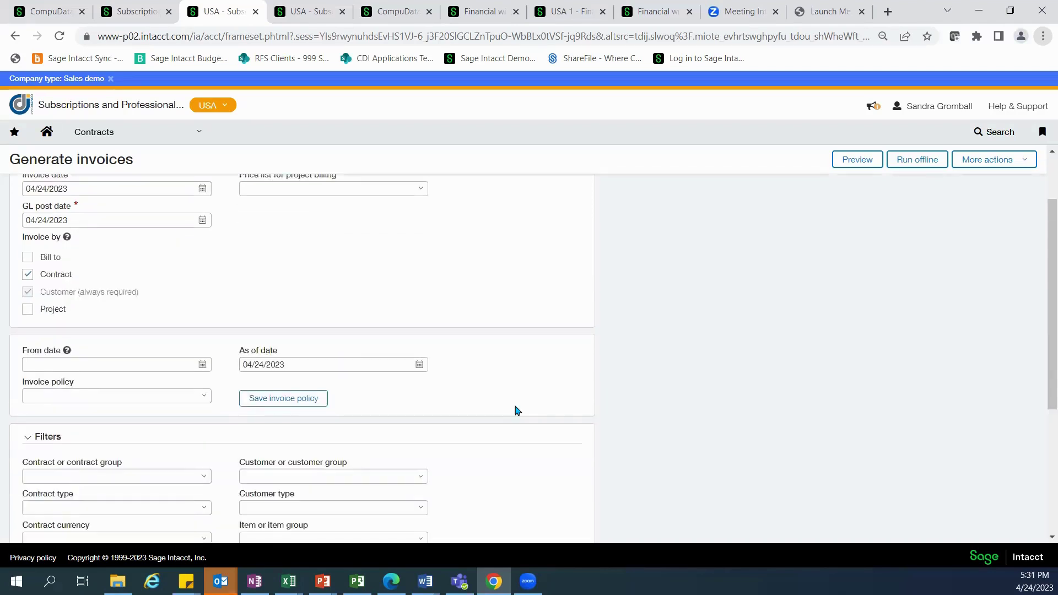
pyautogui.scroll(-5, 593, 386)
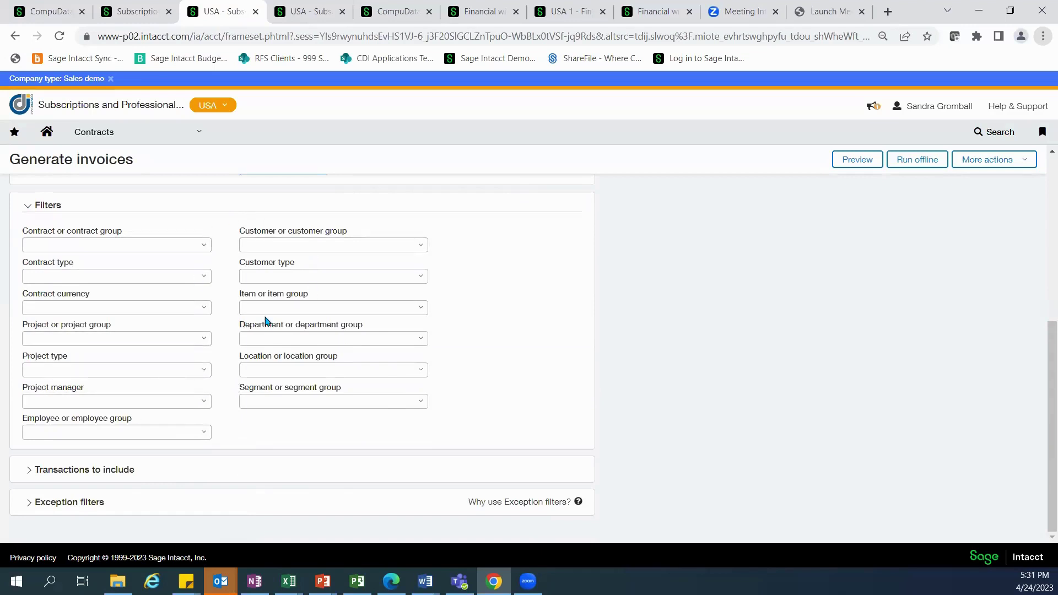
pyautogui.click(420, 247)
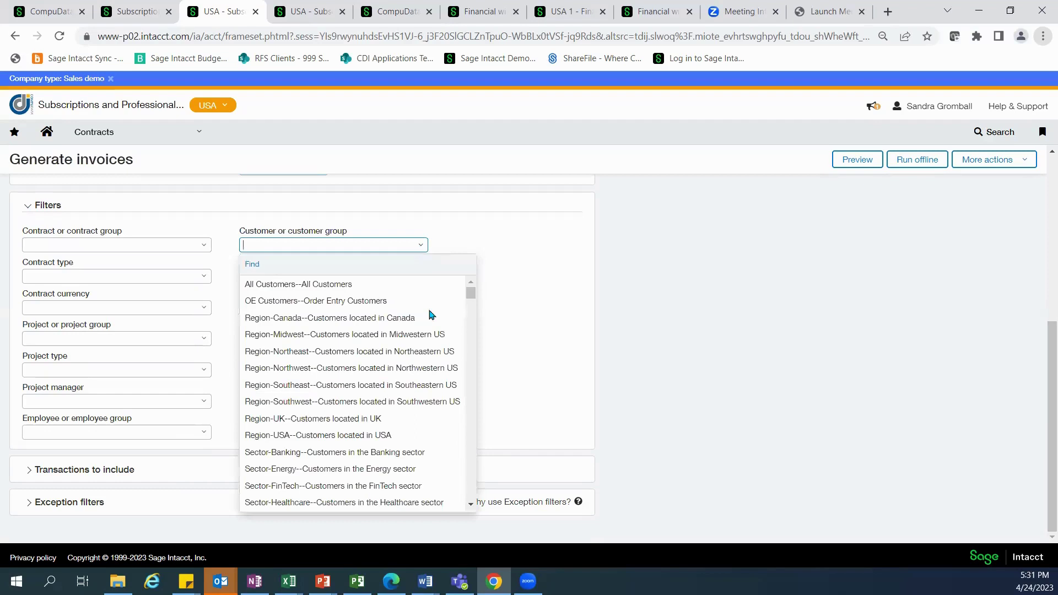
pyautogui.click(430, 367)
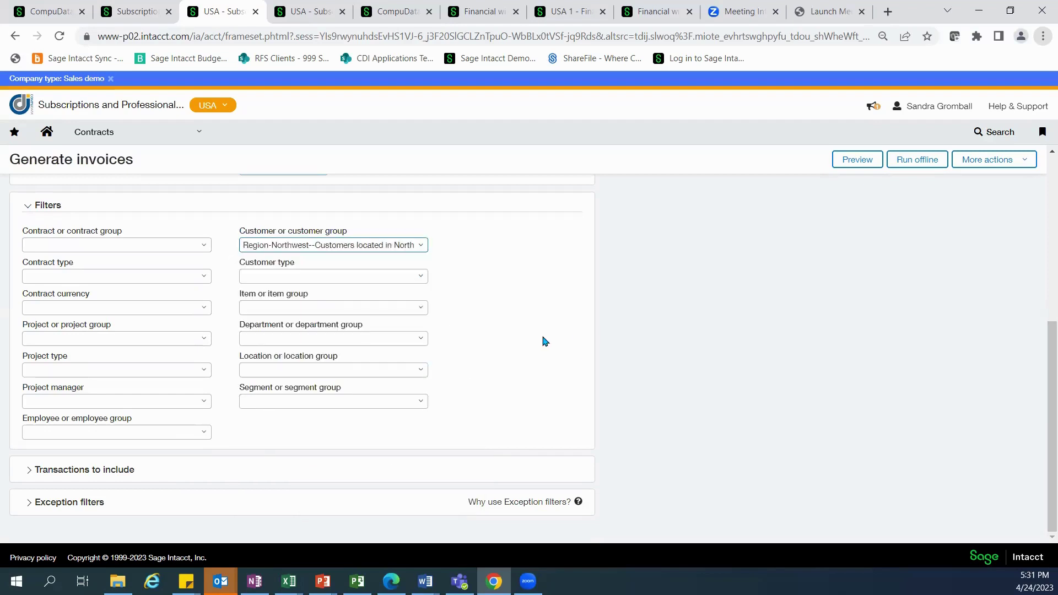
# Exclude expenses and Accounts Payable bills, keeping contracts and contract usage, then preview the invoices
pyautogui.click(32, 471)
pyautogui.scroll(-1, 708, 342)
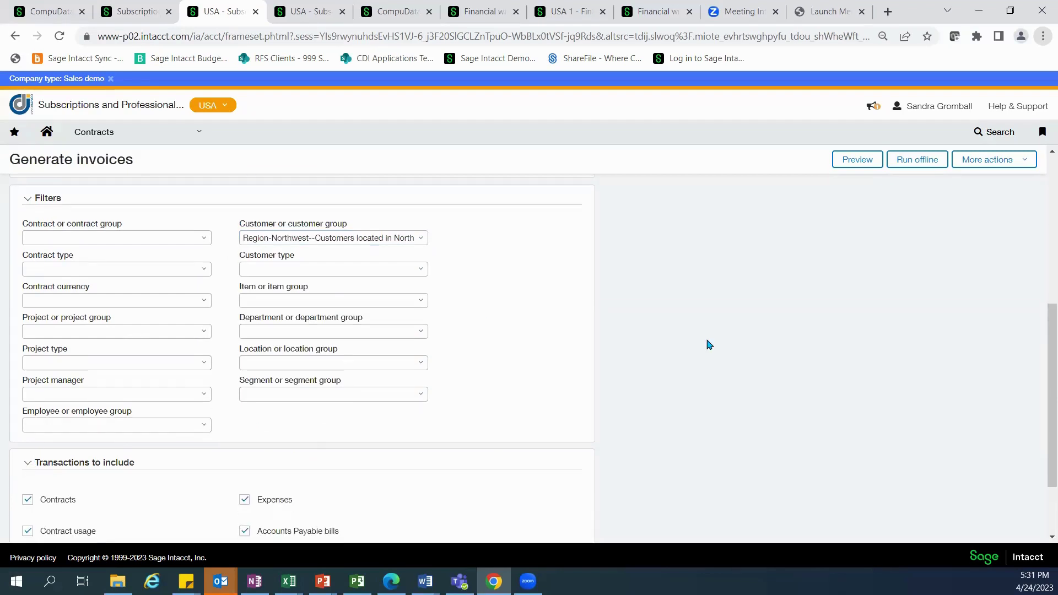
pyautogui.scroll(-2, 709, 344)
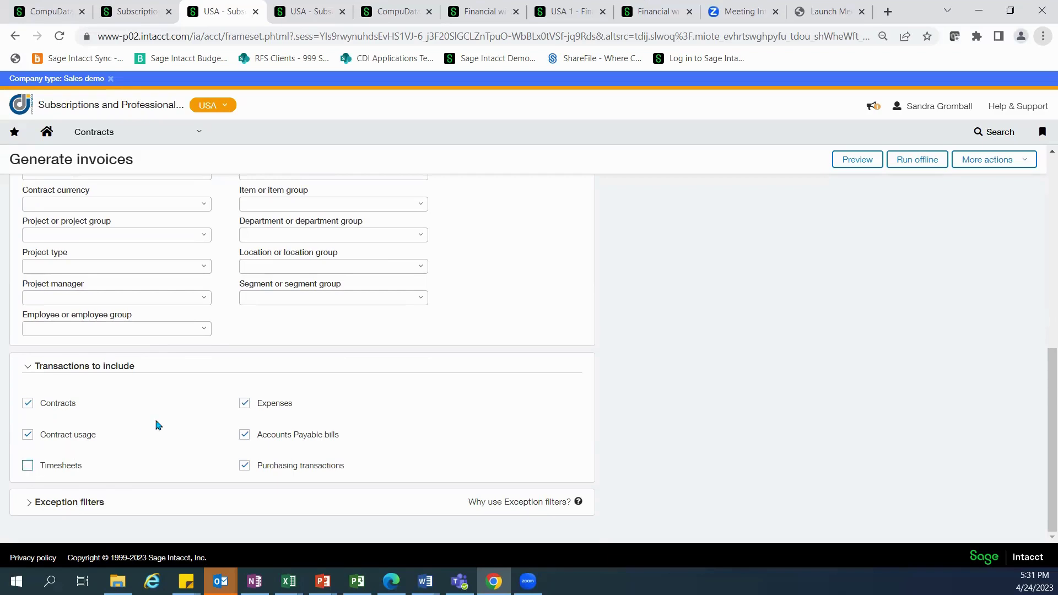
pyautogui.click(244, 404)
pyautogui.click(242, 435)
pyautogui.click(32, 503)
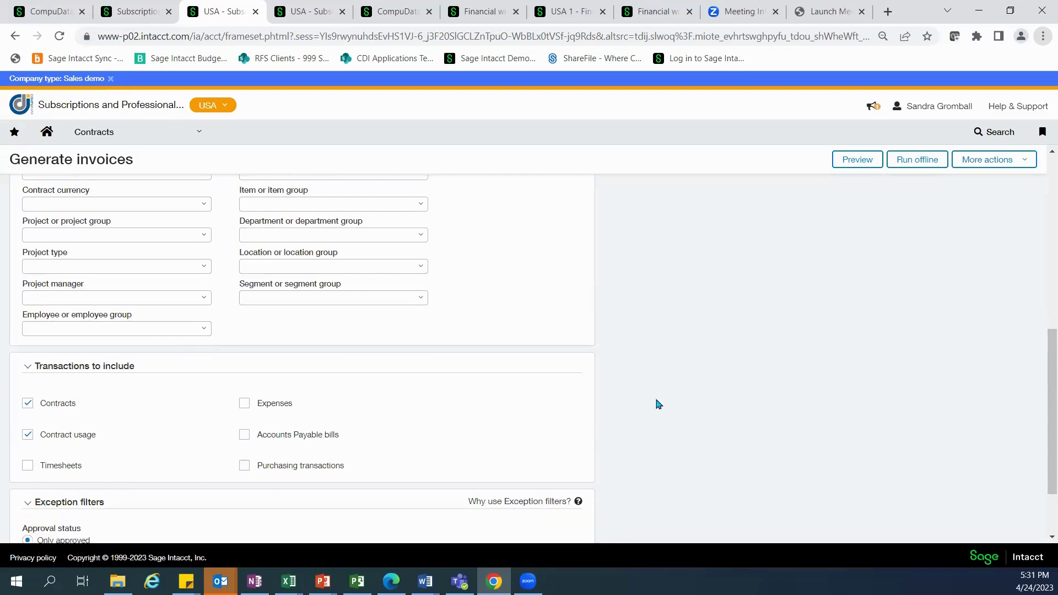
pyautogui.scroll(-2, 657, 403)
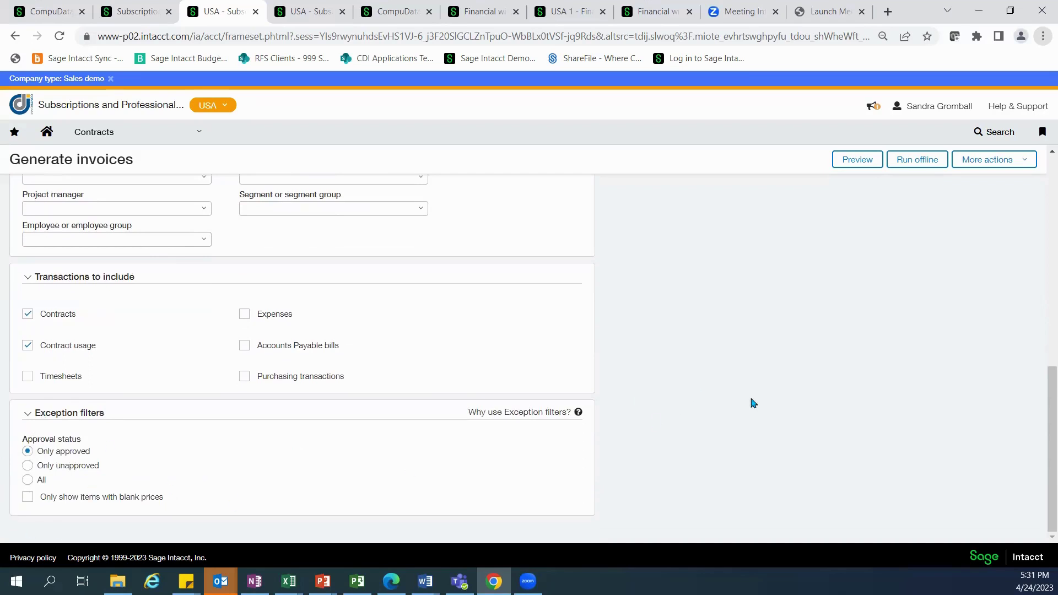
pyautogui.scroll(2, 752, 403)
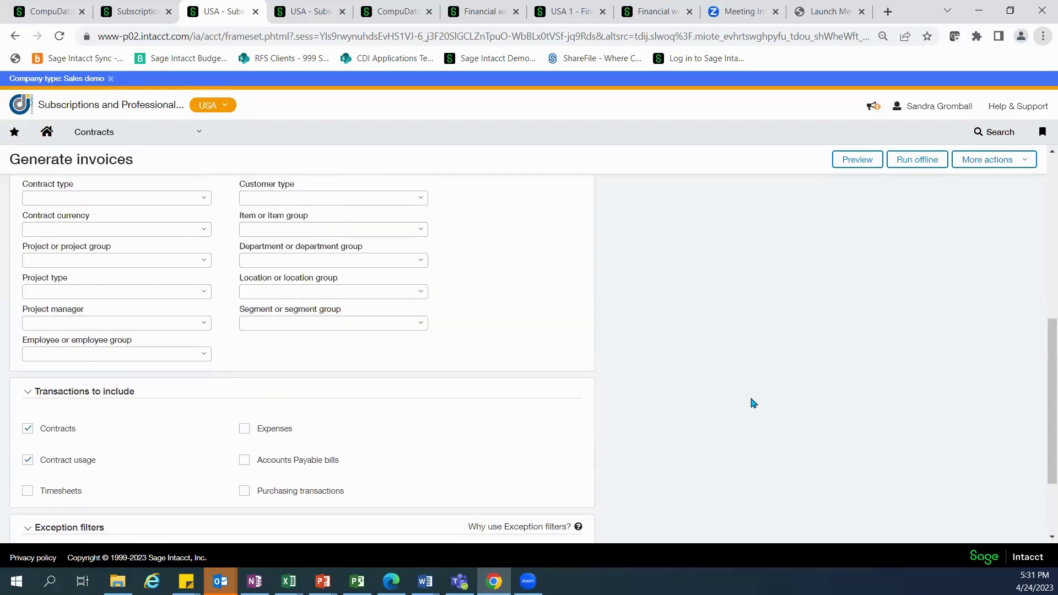
pyautogui.click(856, 160)
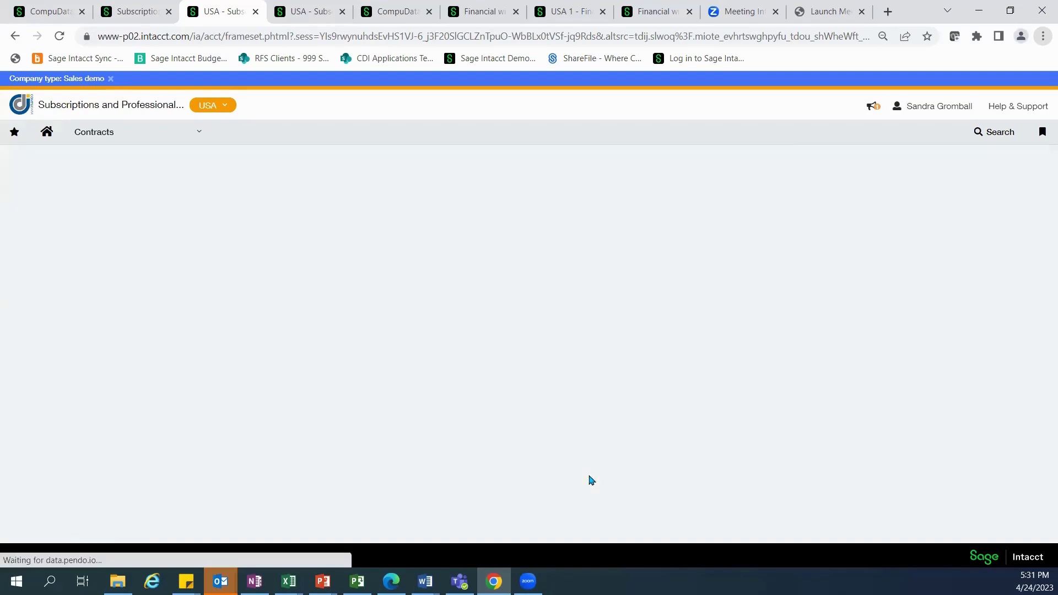
# Deselect all eight previewed contract invoices totalling USD 794,450.00
pyautogui.scroll(-8, 484, 442)
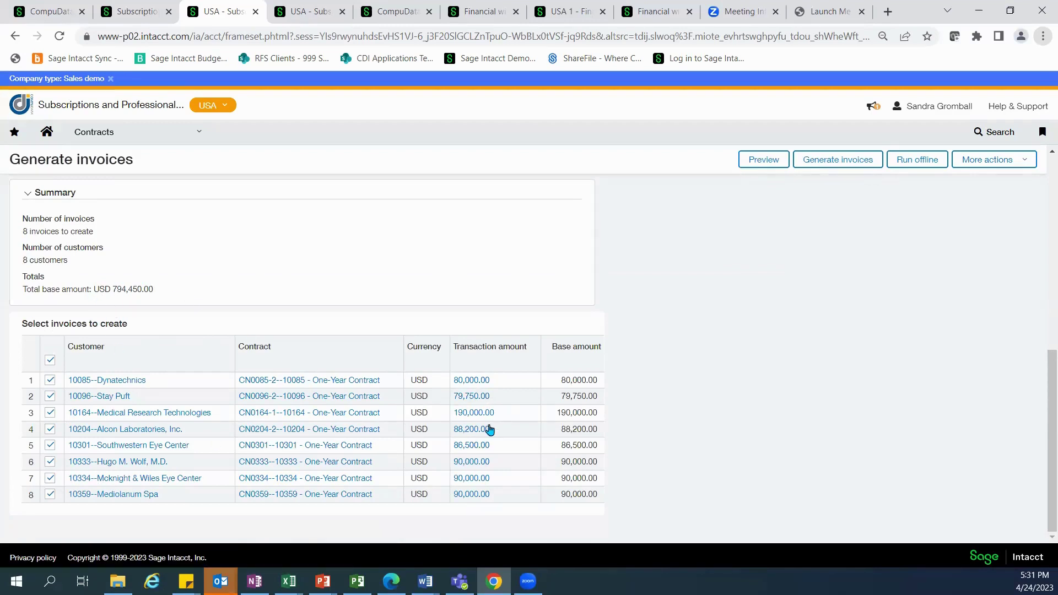
pyautogui.click(50, 413)
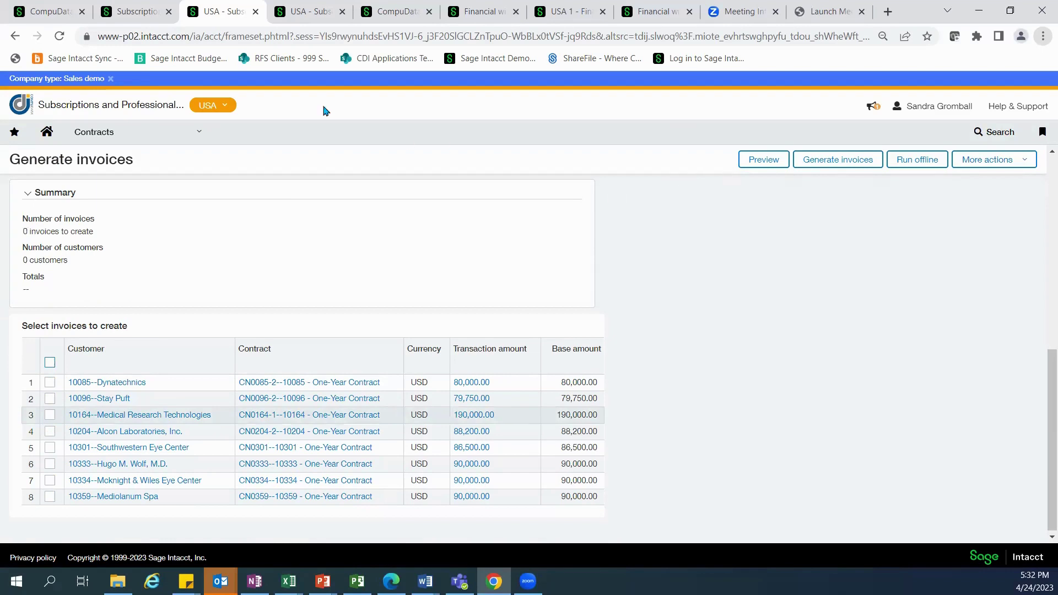
pyautogui.click(15, 137)
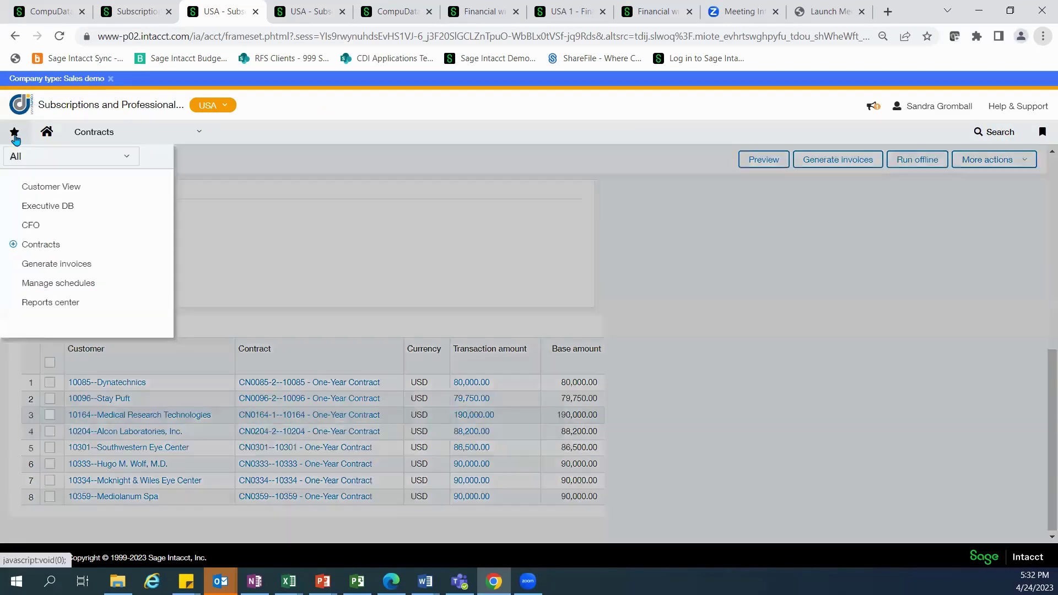
# Preview revenue recognition entries as of 04/24/2023 for Region-Northeast customers, showing CN0441's schedule rows
pyautogui.click(59, 284)
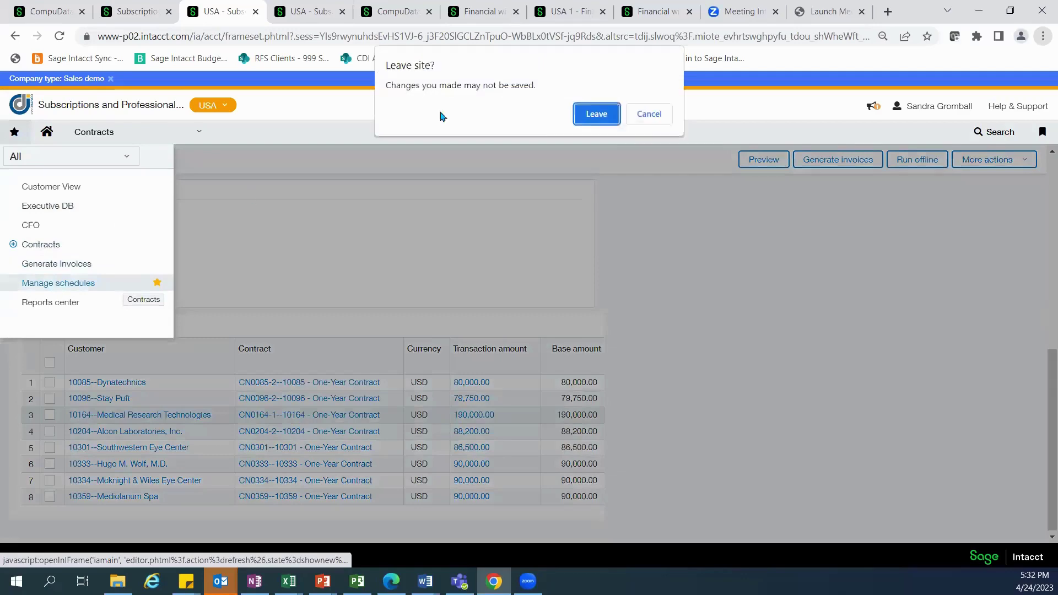
pyautogui.click(589, 115)
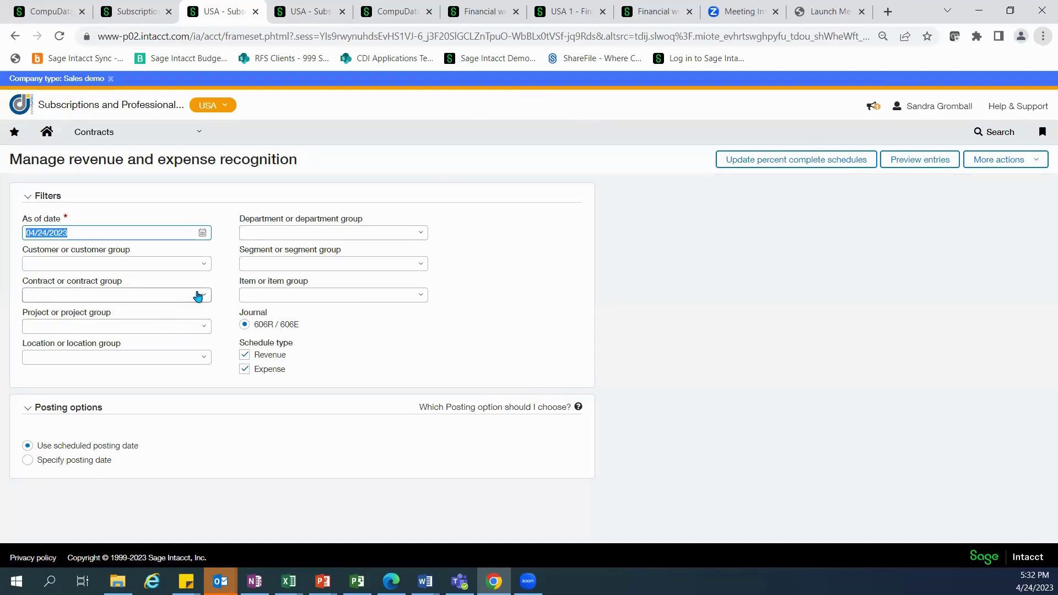
pyautogui.click(201, 265)
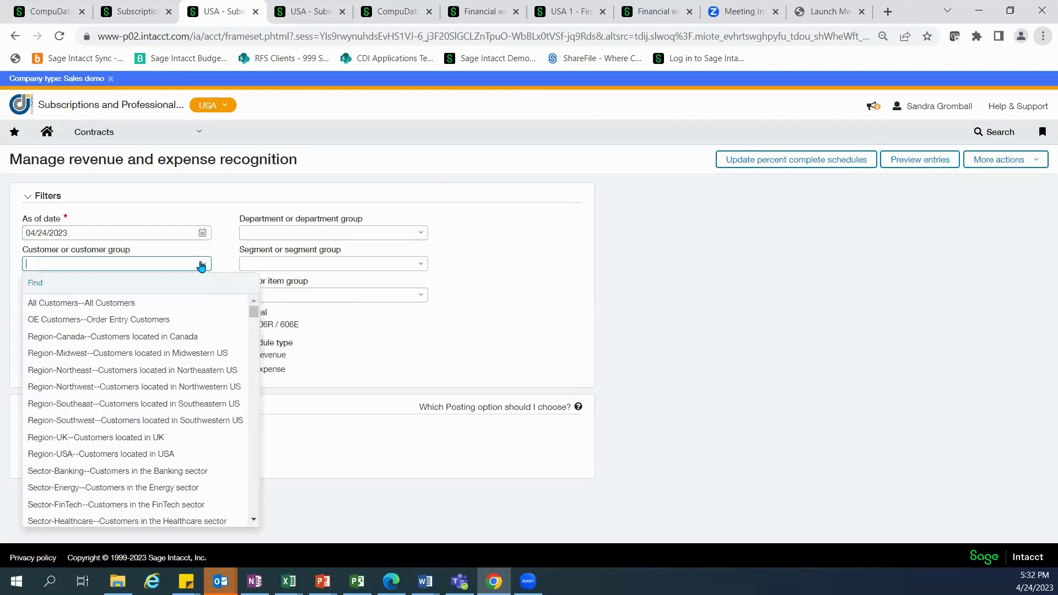
pyautogui.click(212, 370)
pyautogui.click(941, 160)
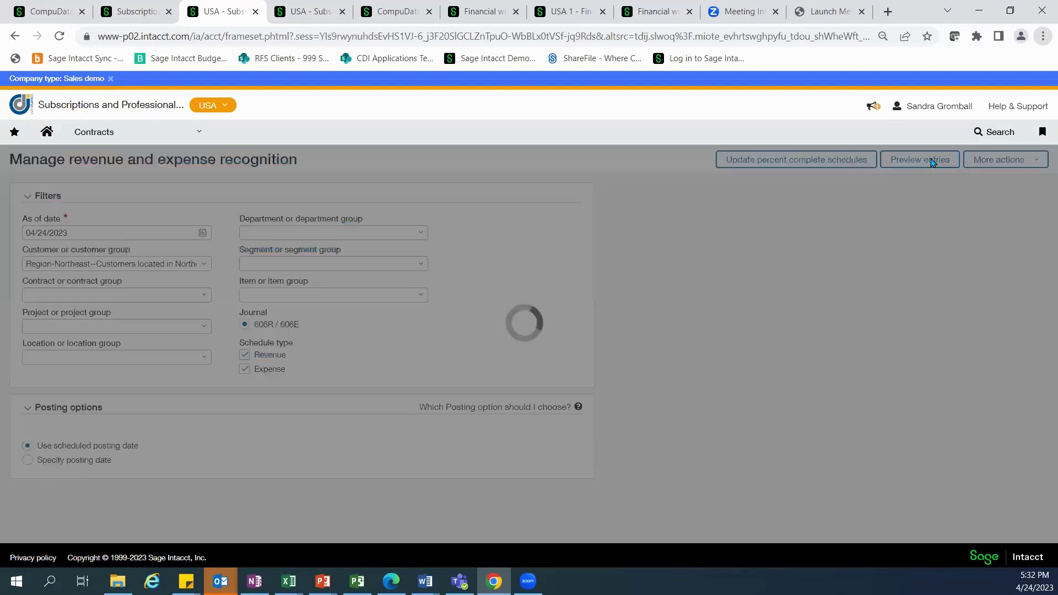
pyautogui.scroll(-9, 730, 286)
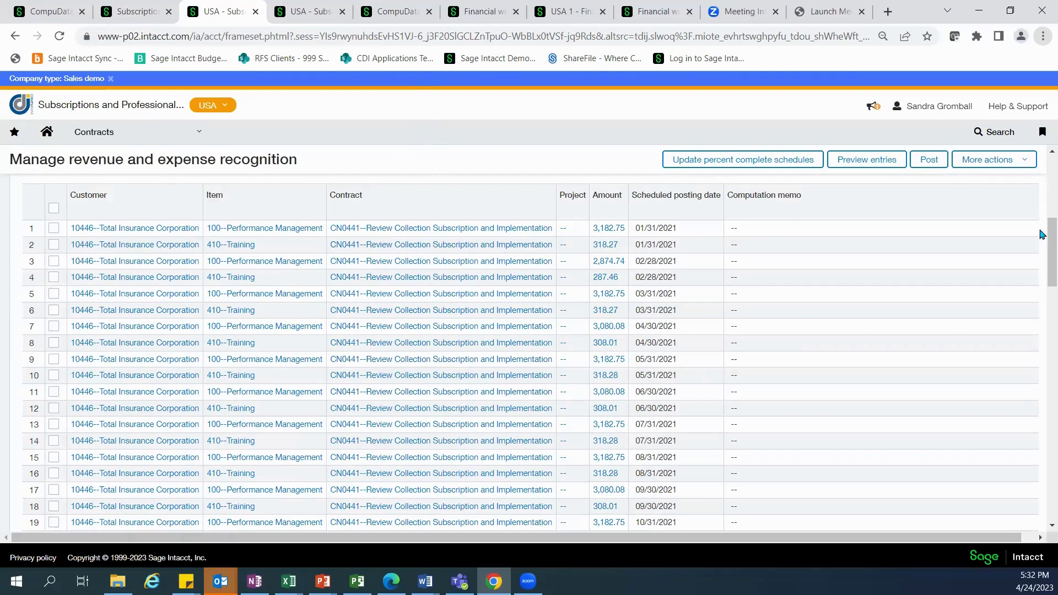
pyautogui.click(14, 130)
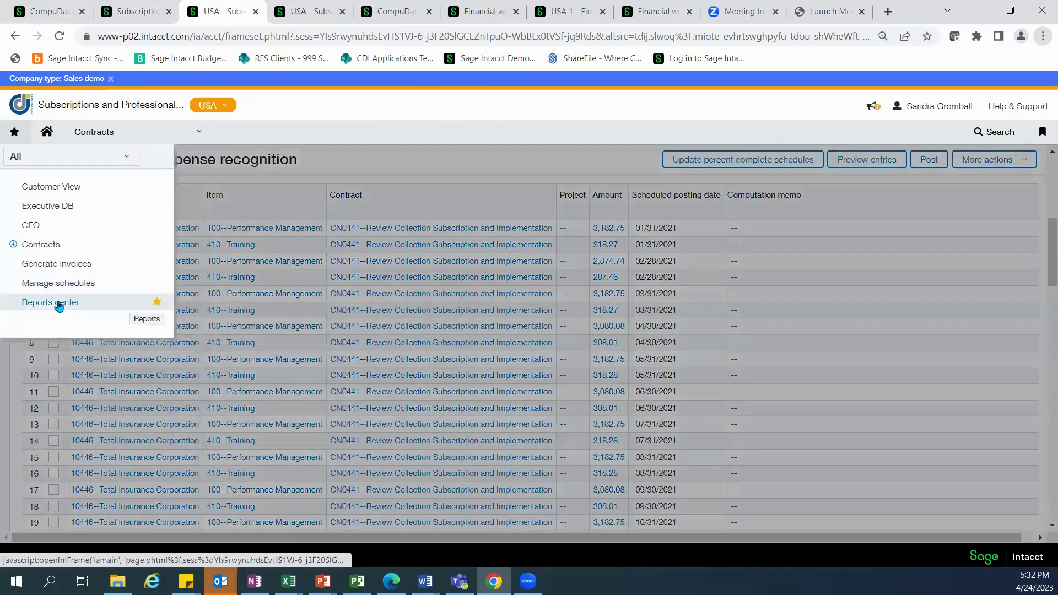
# Run the memorized GL Contracts with 606 Book report from the Reports center, then close it
pyautogui.click(51, 303)
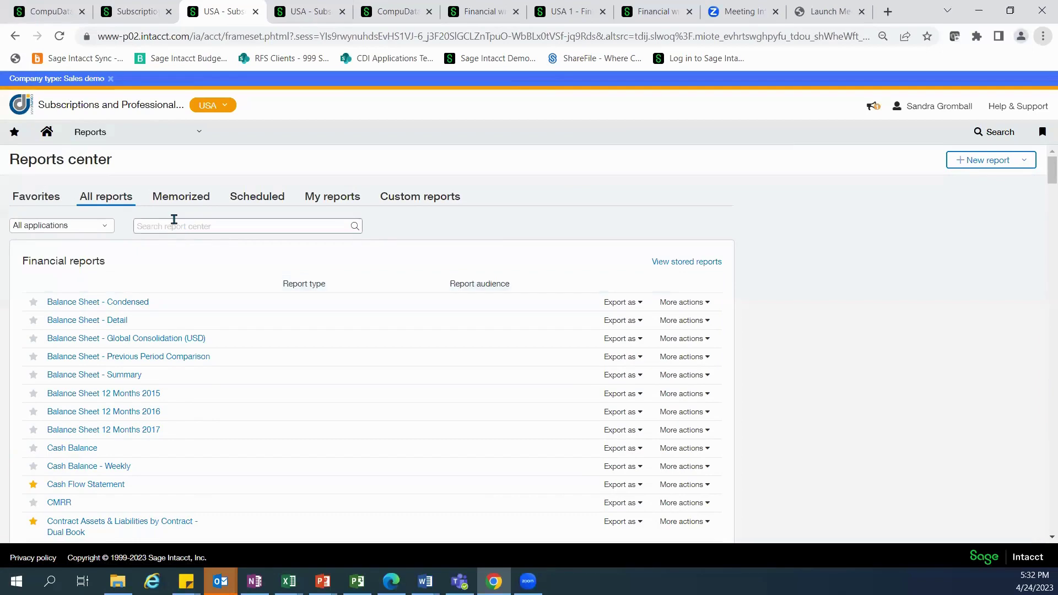
pyautogui.click(189, 205)
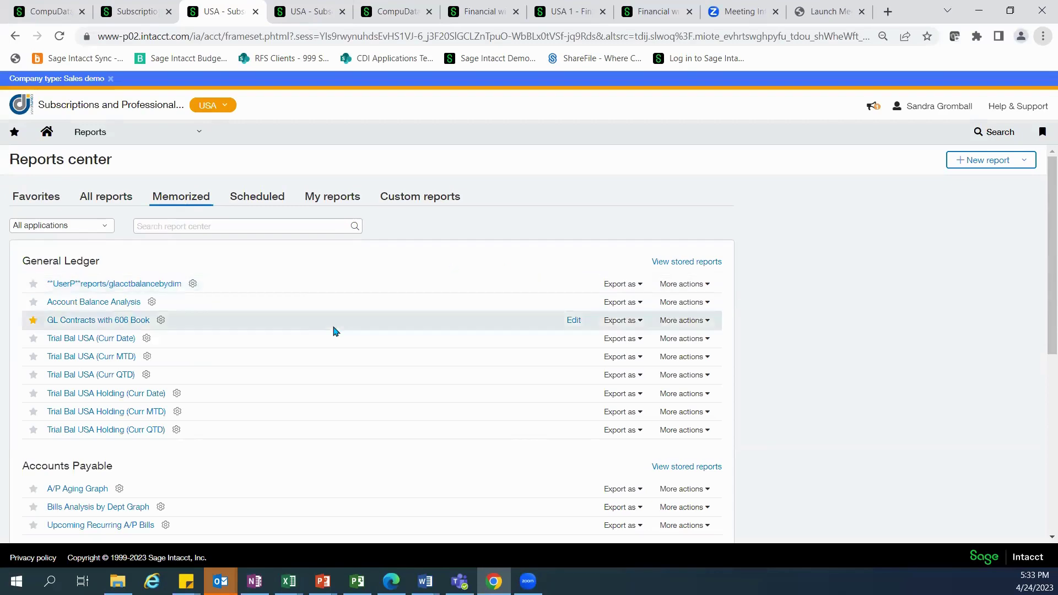
pyautogui.click(107, 324)
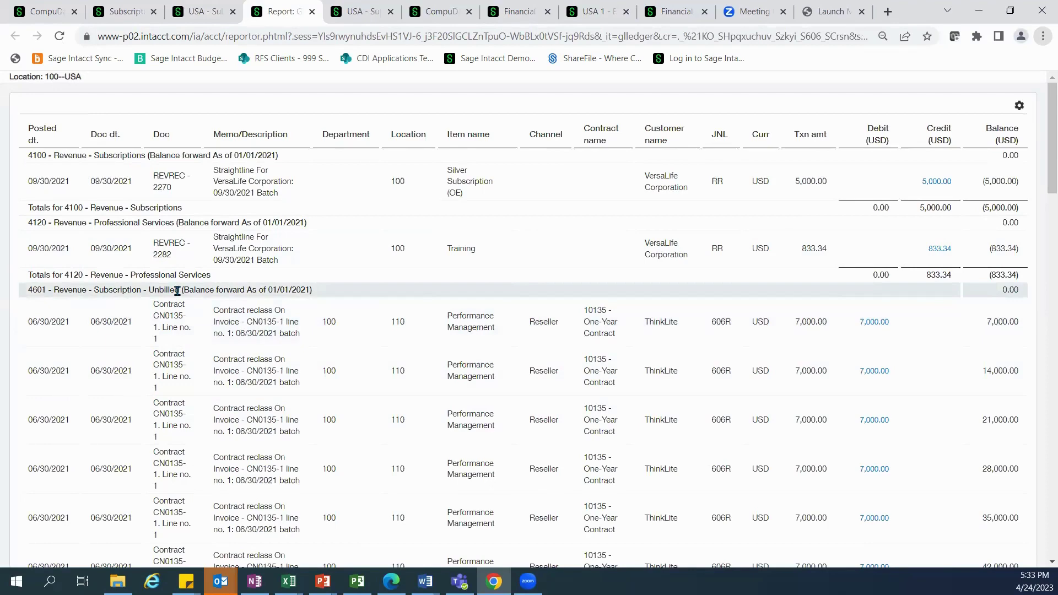
pyautogui.click(311, 11)
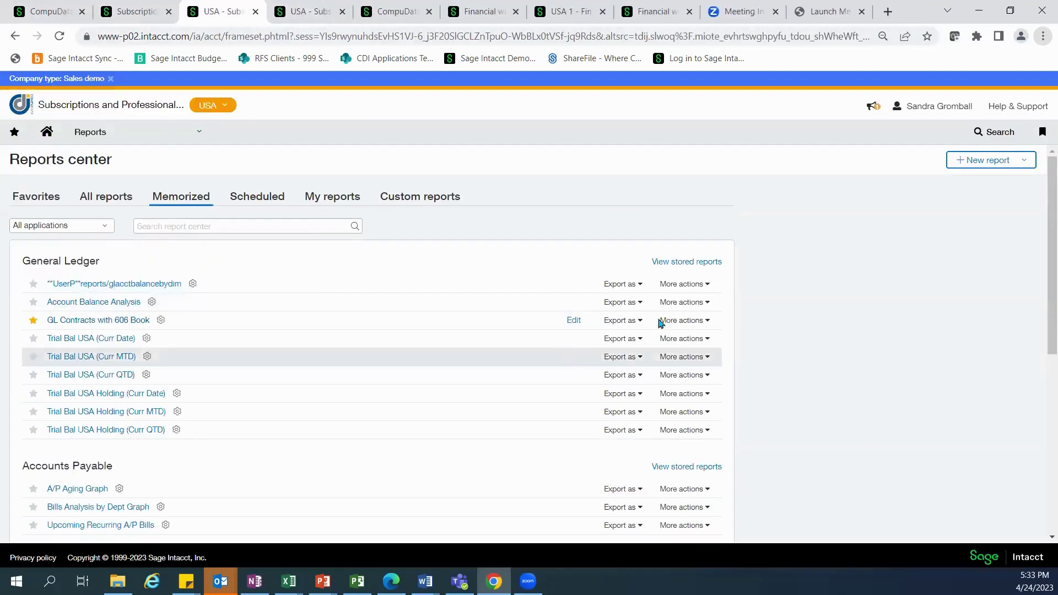
# Check the export formats, run the CN_Unbilled Recognized Revenue (Location 120) report, then view the CFO dashboard
pyautogui.click(636, 322)
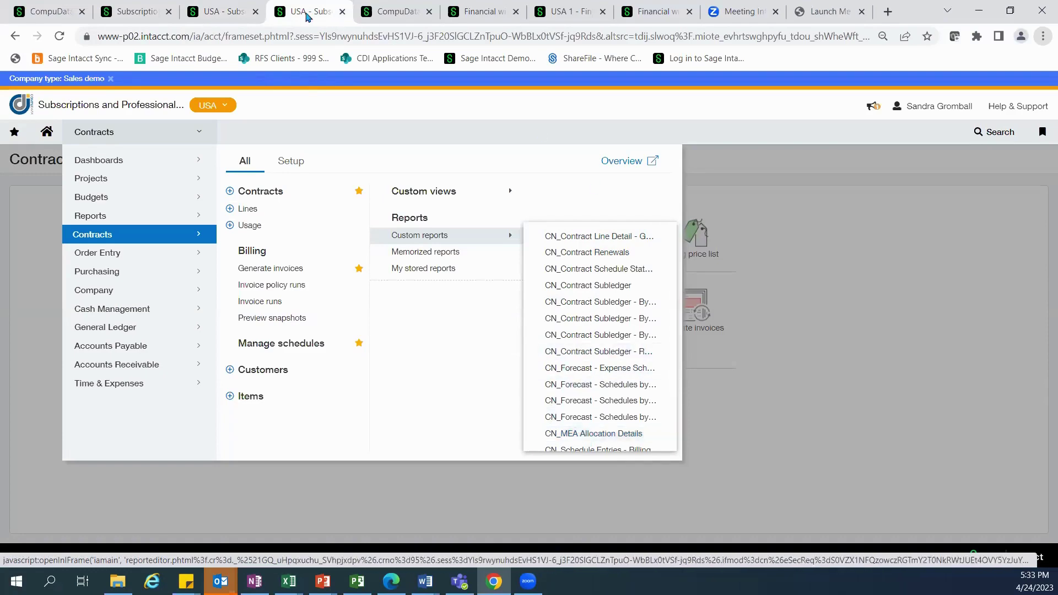
pyautogui.click(223, 11)
pyautogui.scroll(-10, 419, 460)
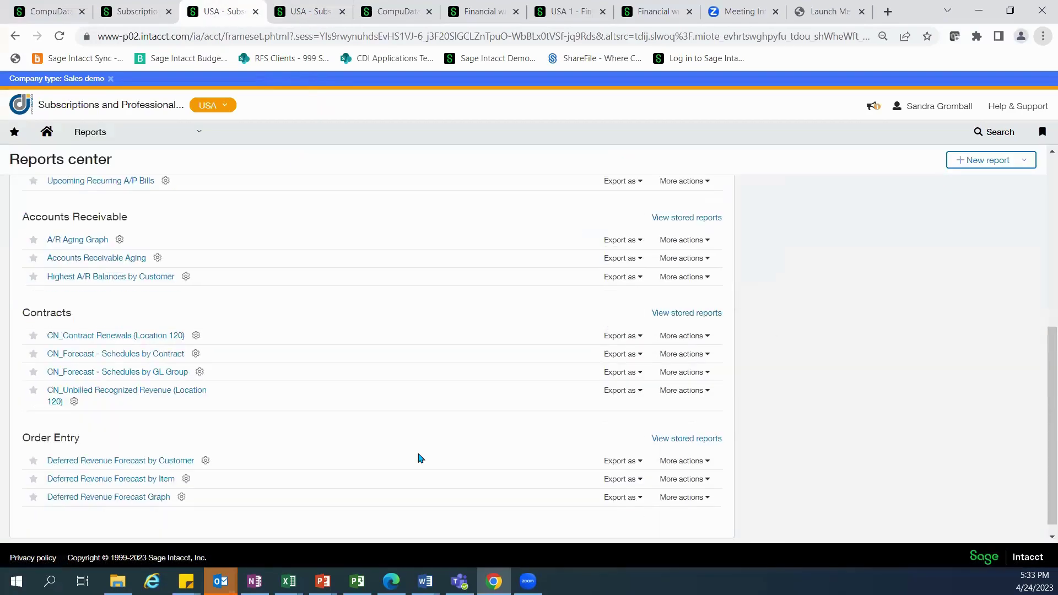
pyautogui.click(128, 393)
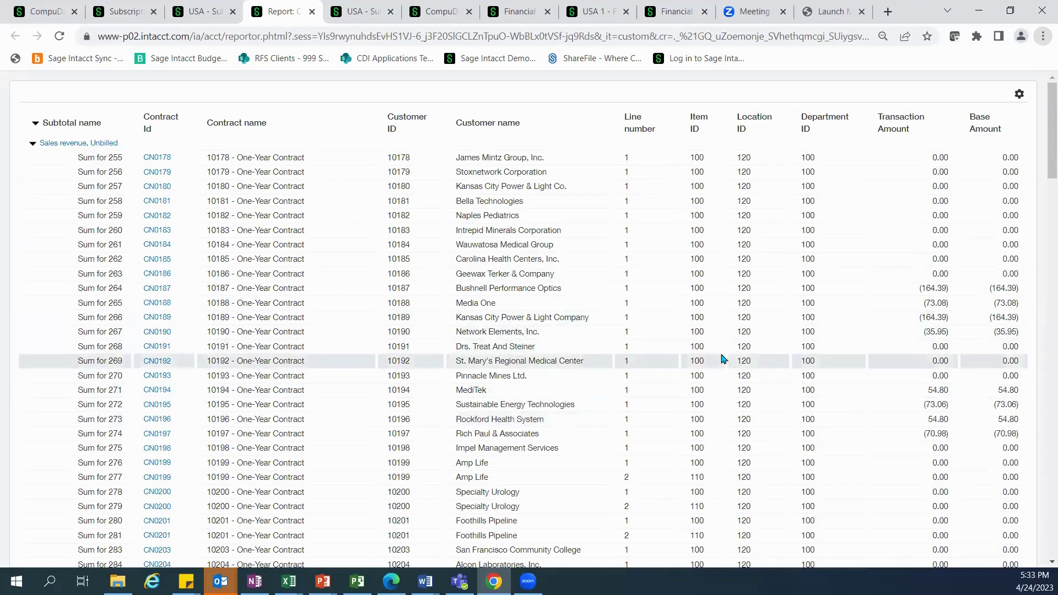
pyautogui.click(139, 12)
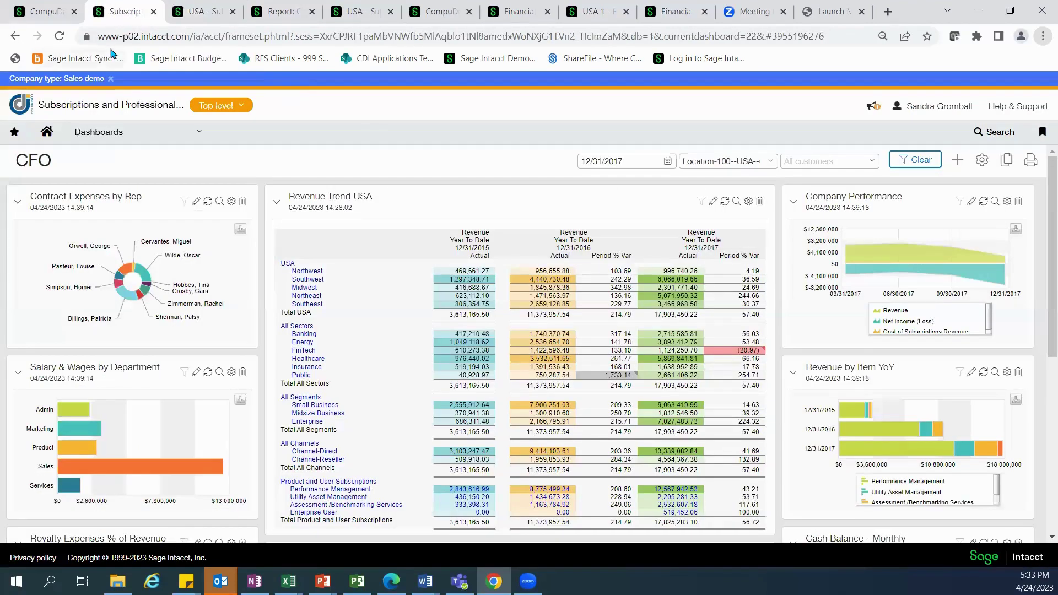